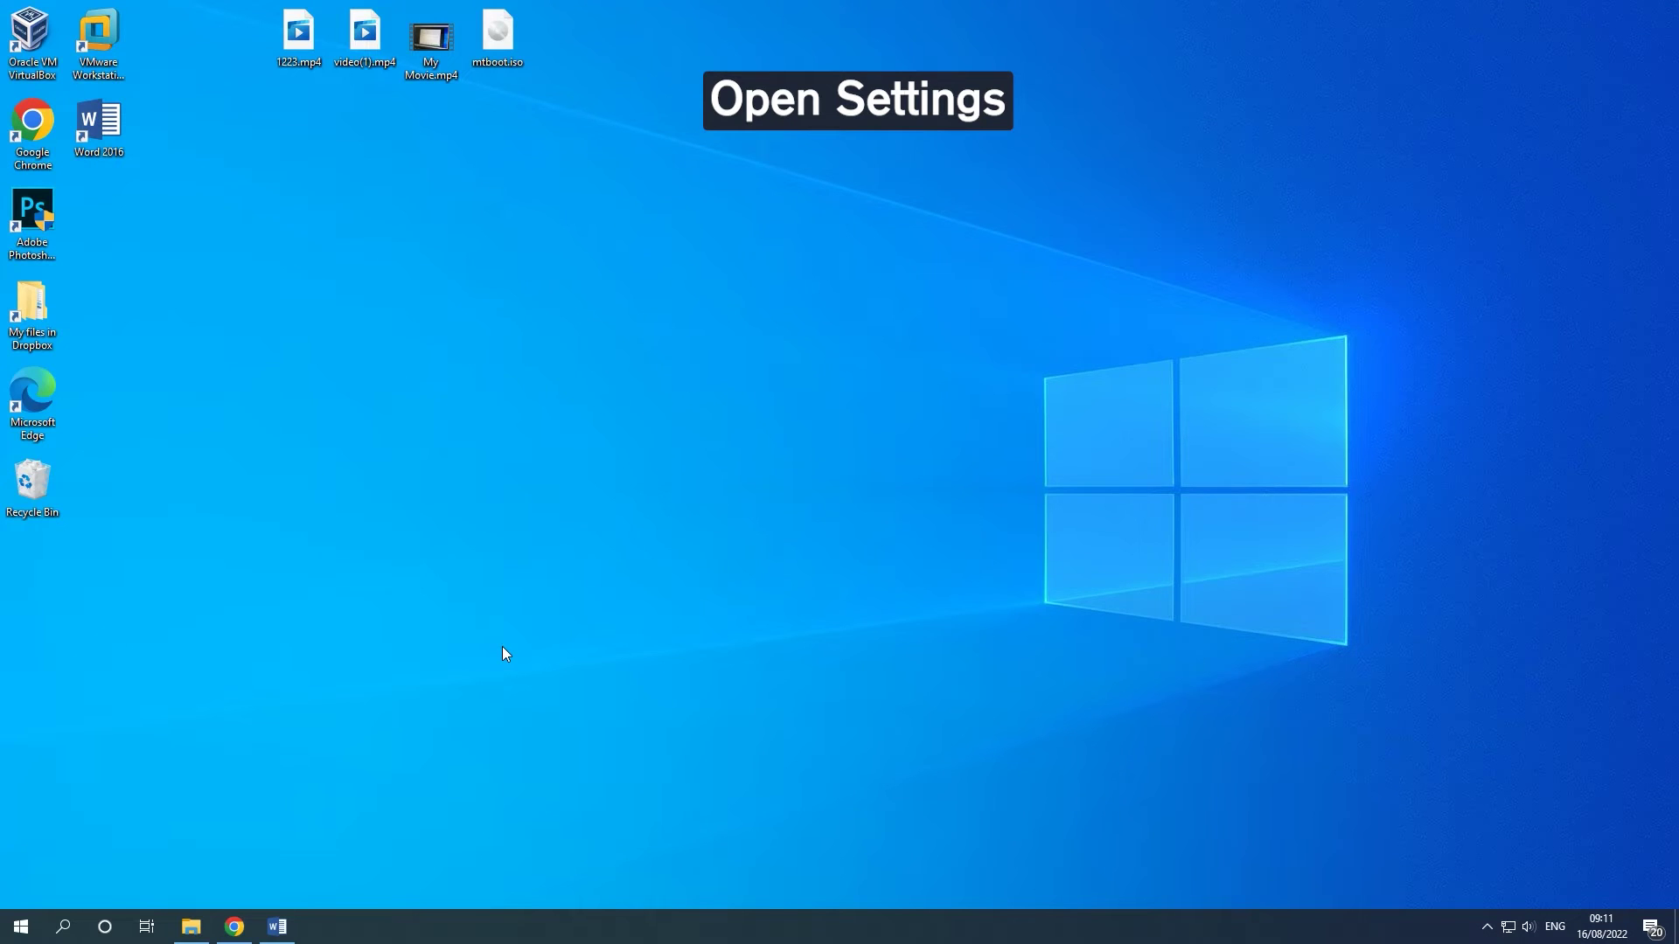
# Step: Run the Windows Update troubleshooter from Update & Security > Troubleshoot > Additional troubleshooters
pyautogui.press('super+i')
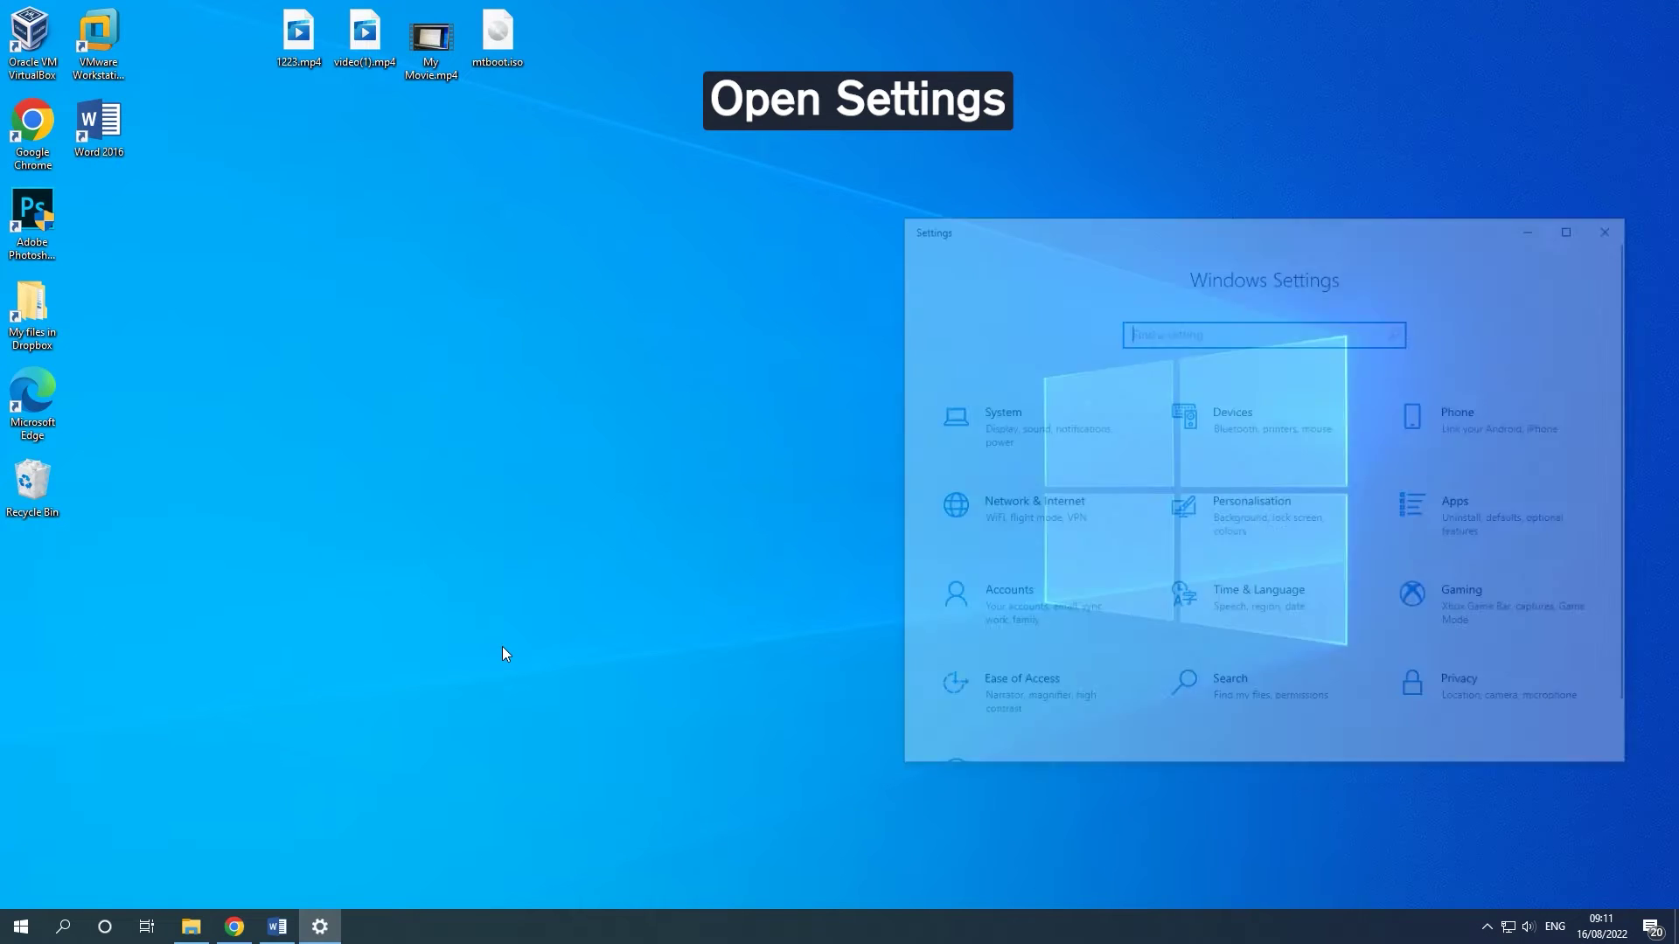
pyautogui.moveTo(1344, 228); pyautogui.dragTo(906, 201)
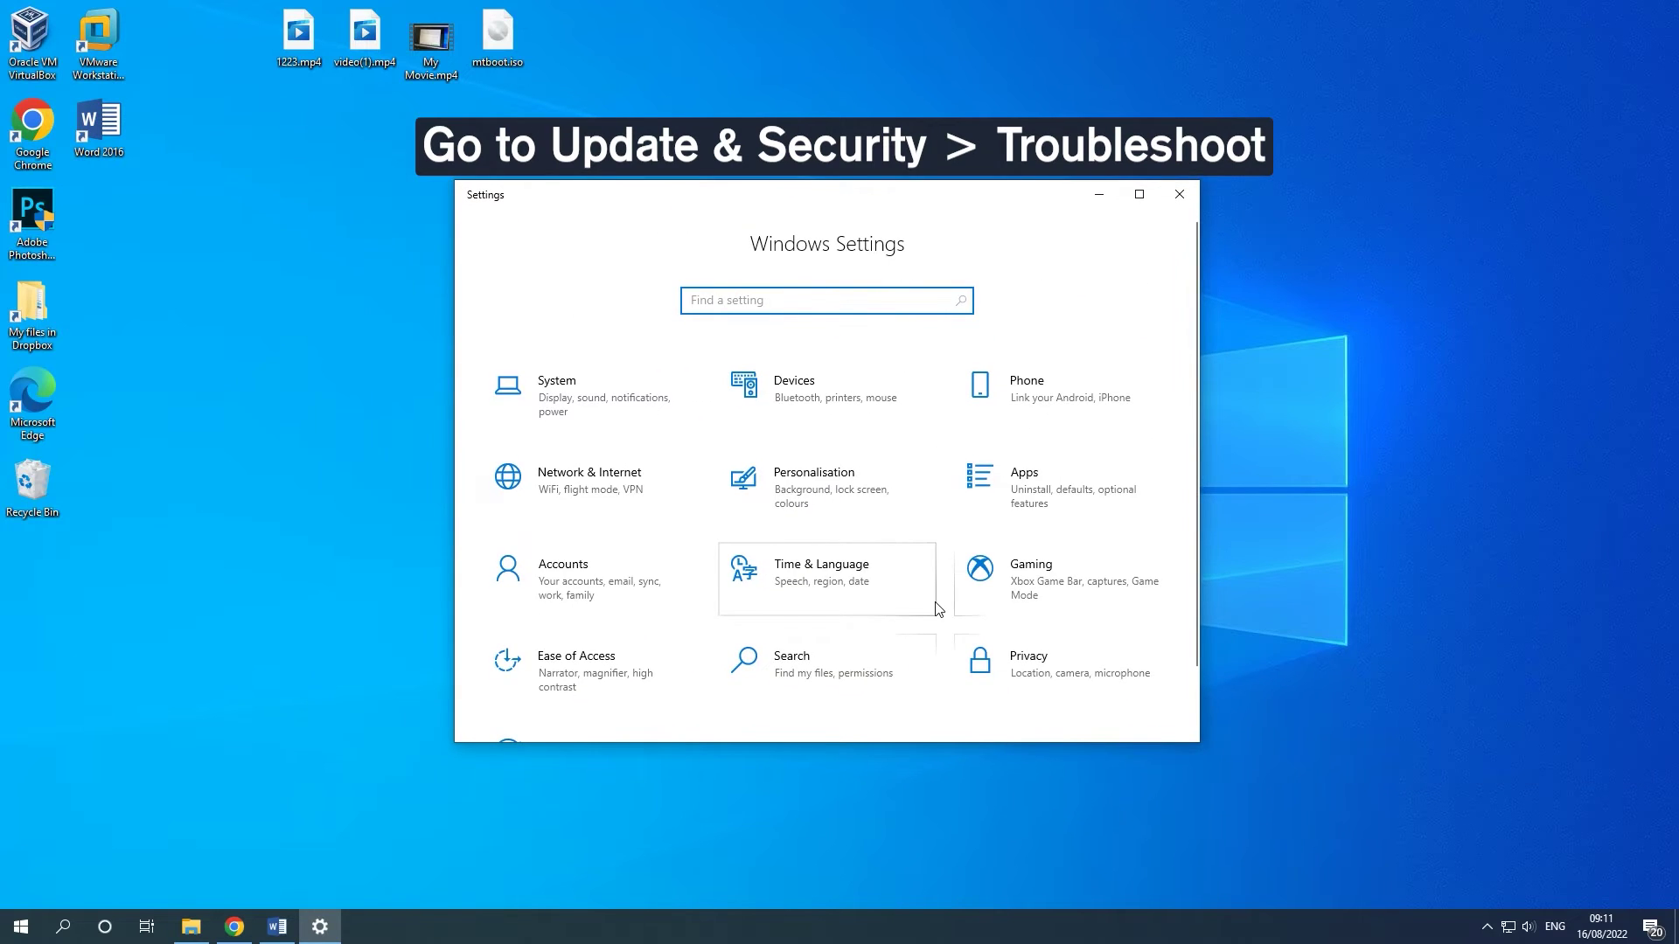
pyautogui.scroll(-2, 938, 609)
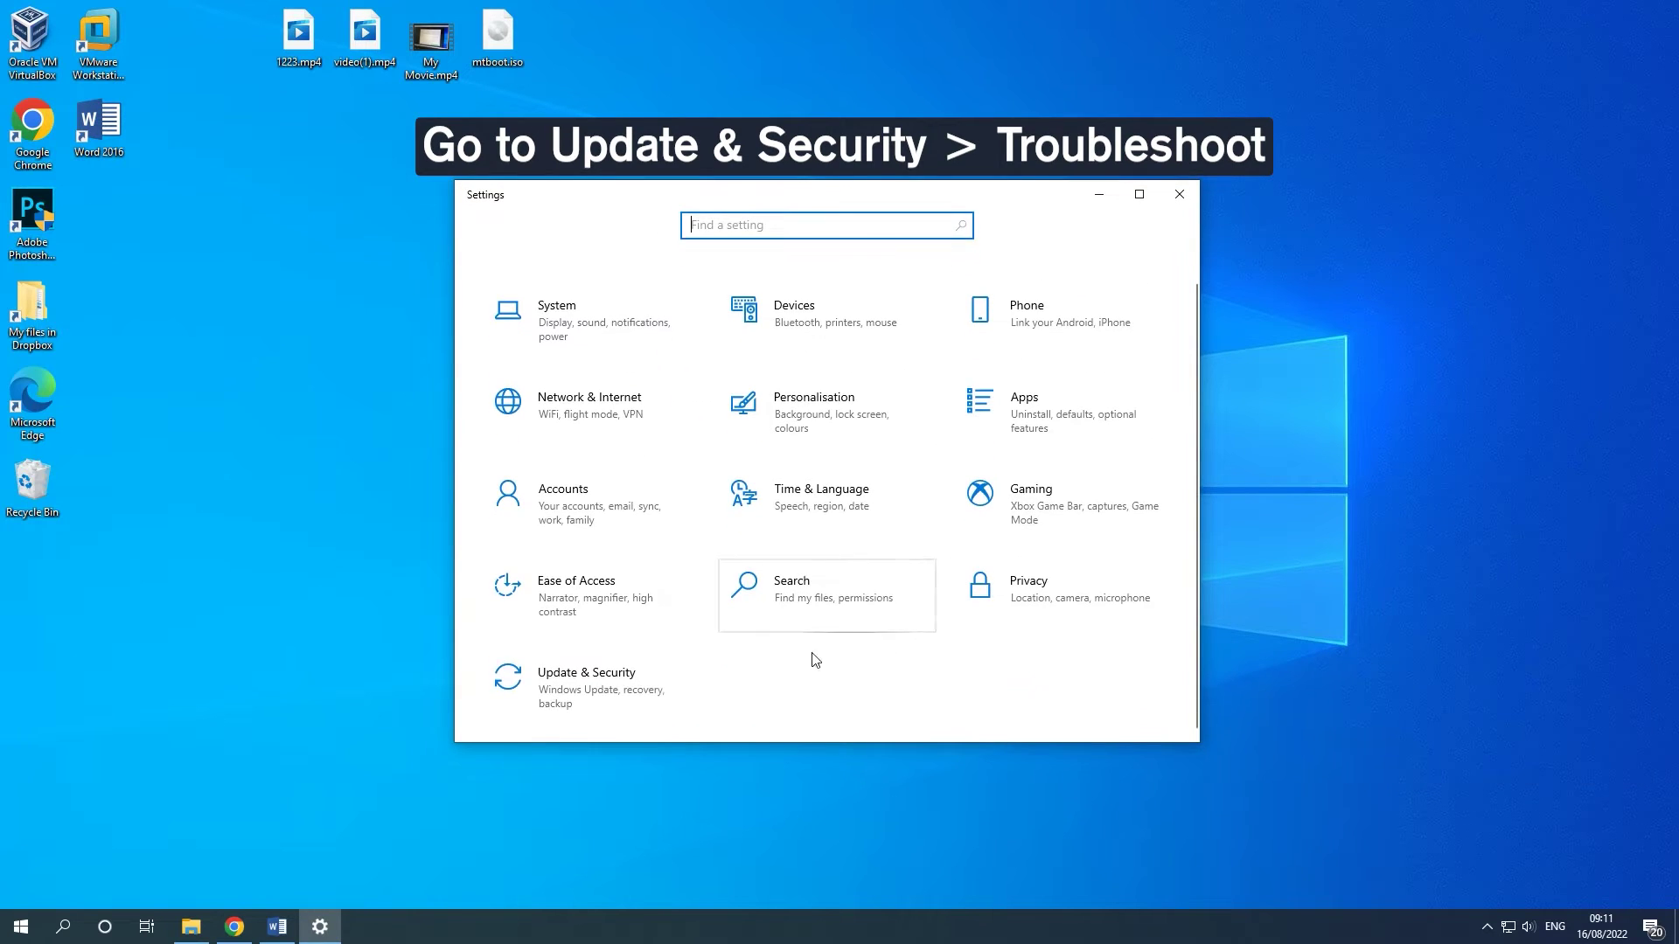
pyautogui.click(650, 704)
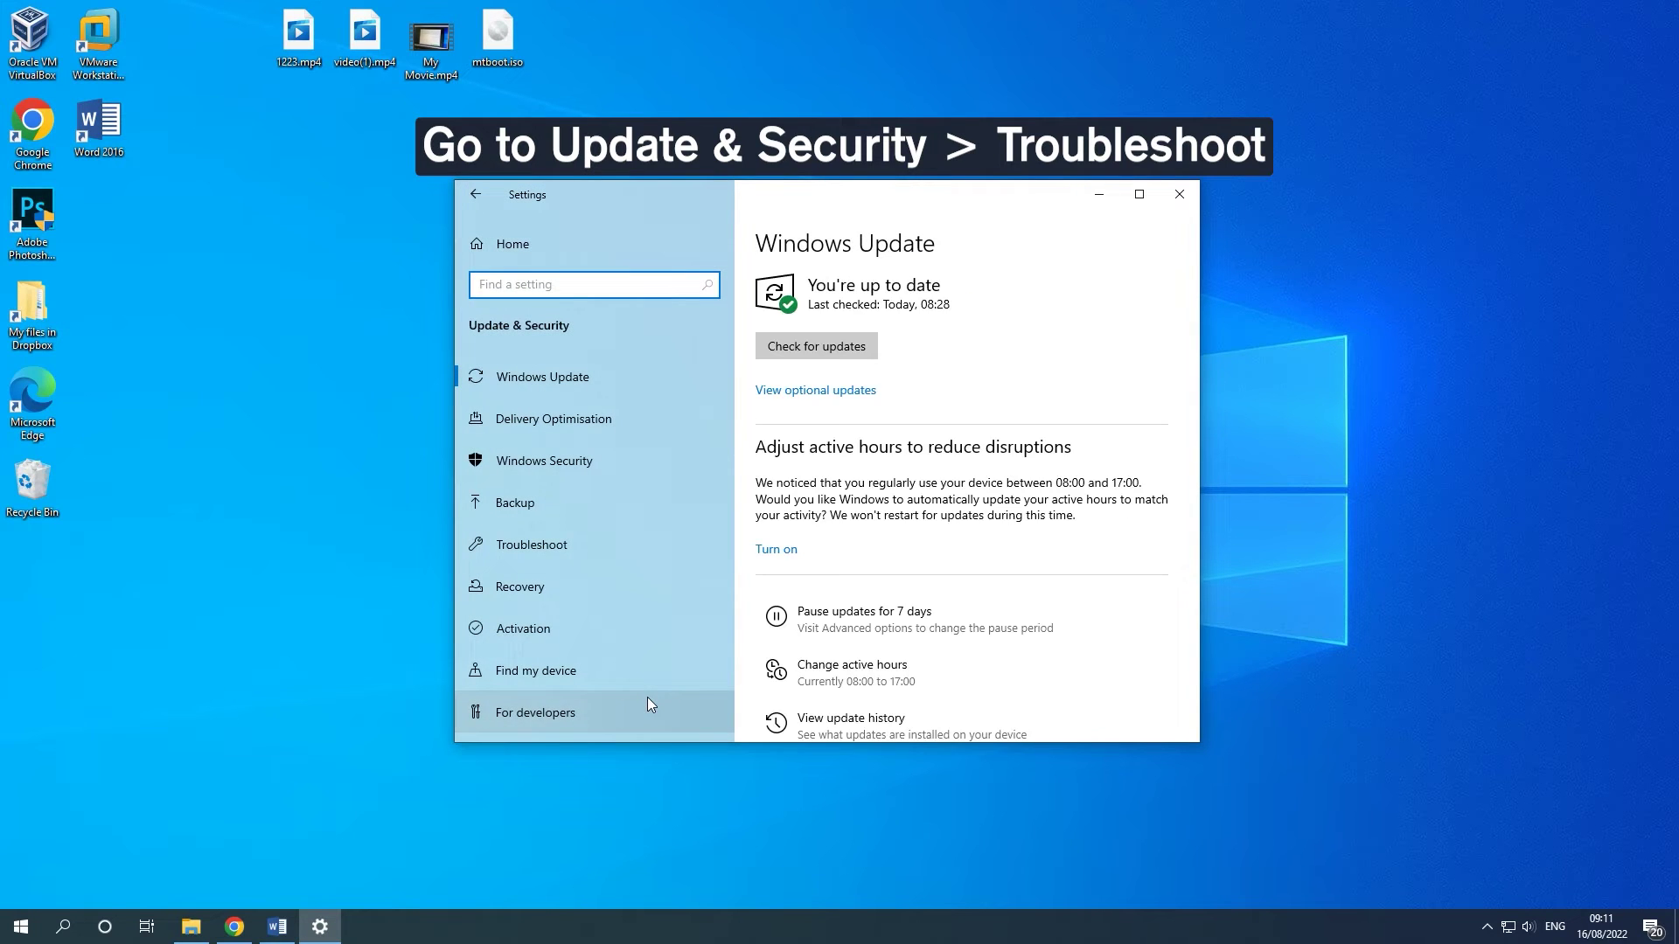
pyautogui.click(611, 549)
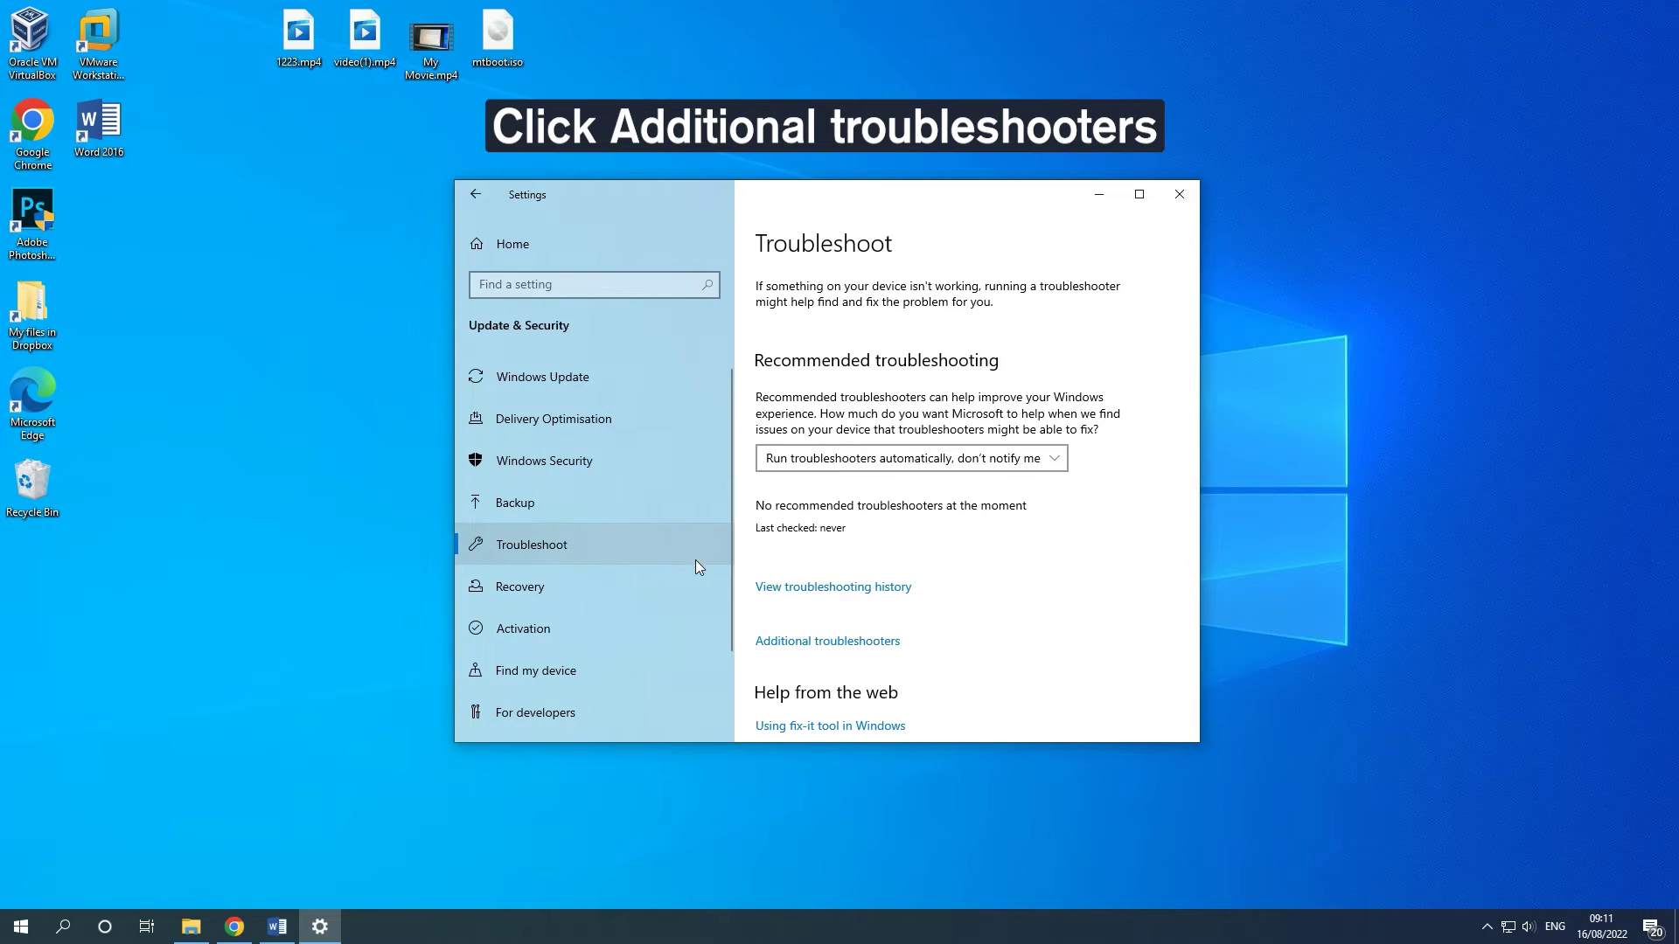
pyautogui.scroll(-2, 953, 608)
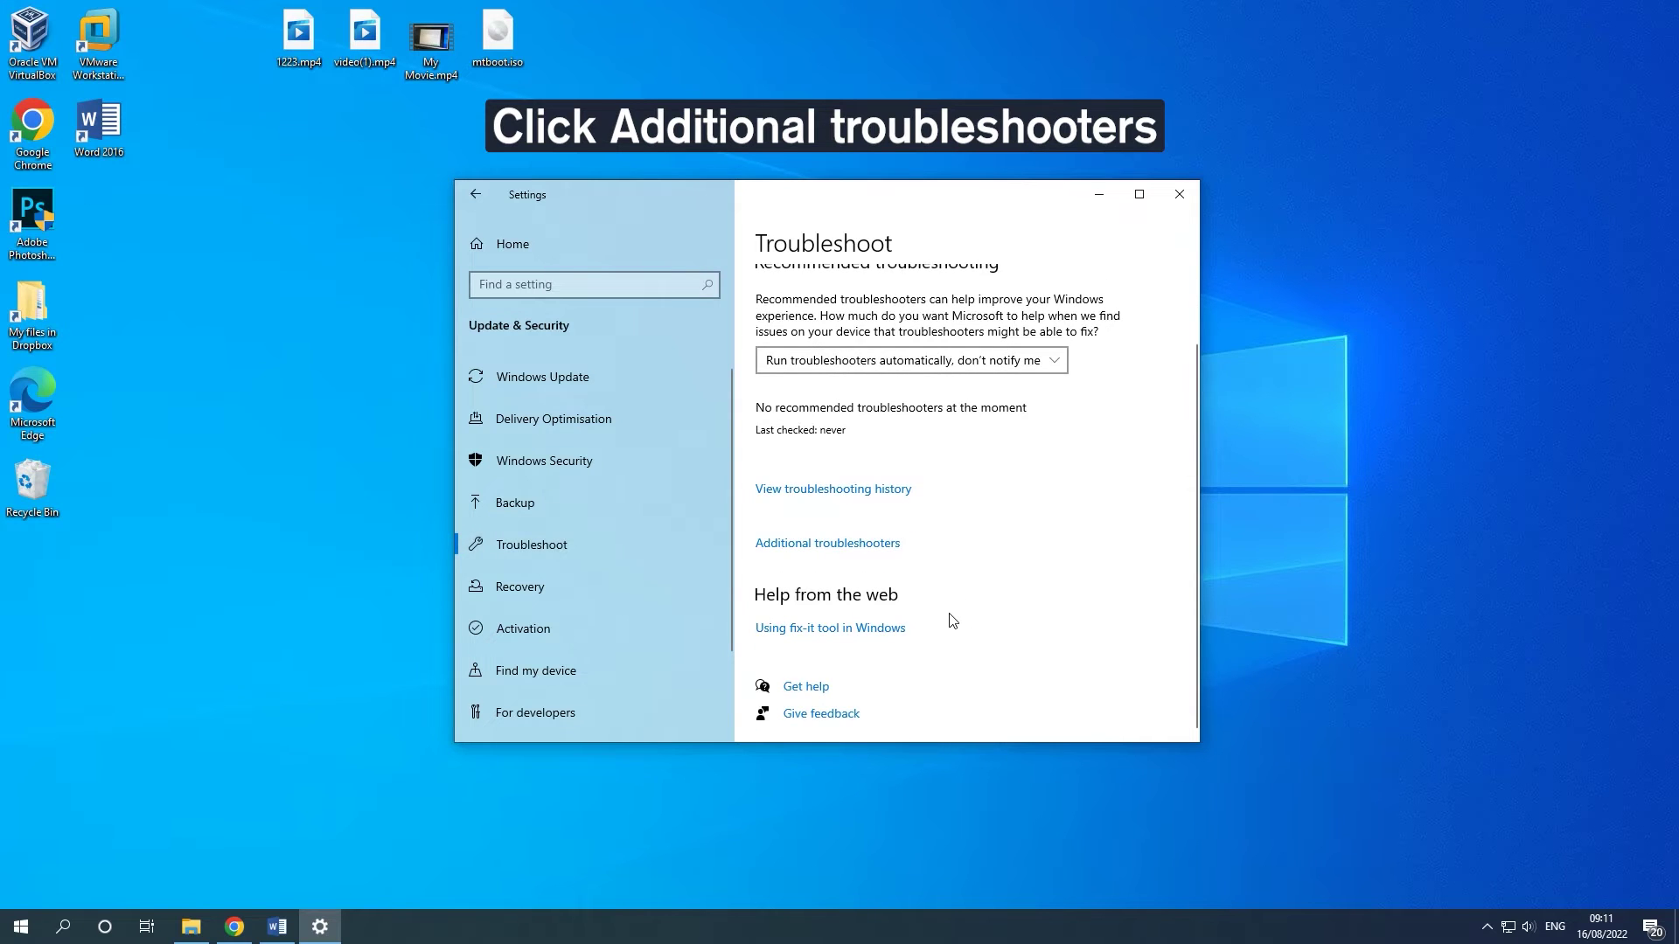
pyautogui.click(857, 549)
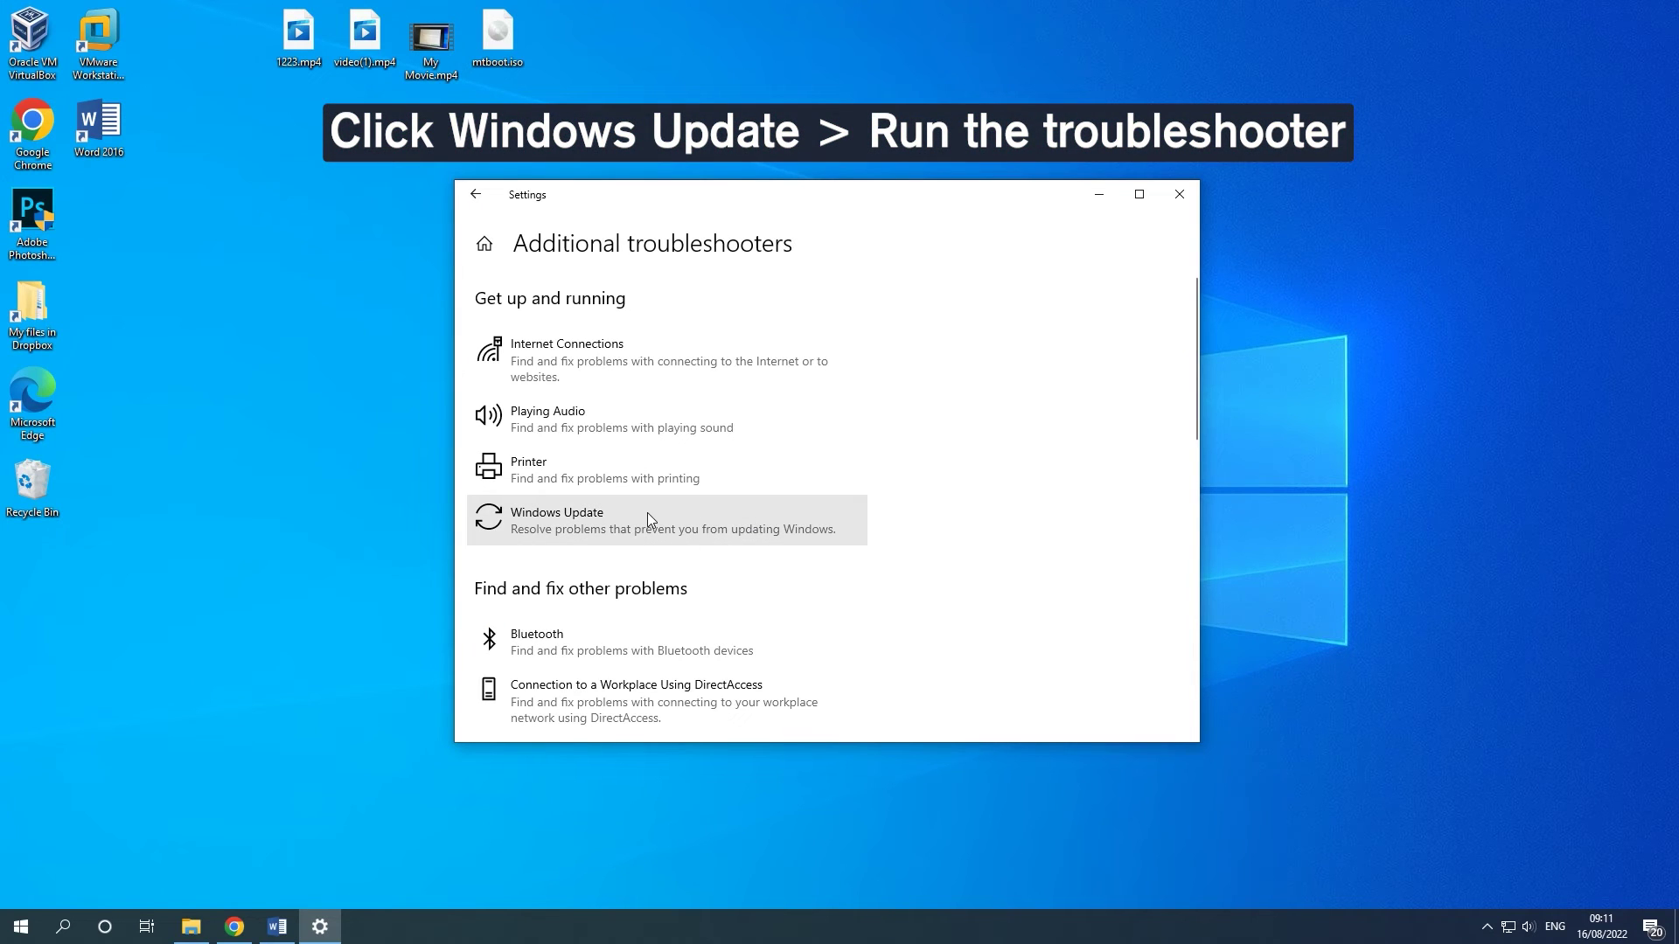
pyautogui.click(647, 516)
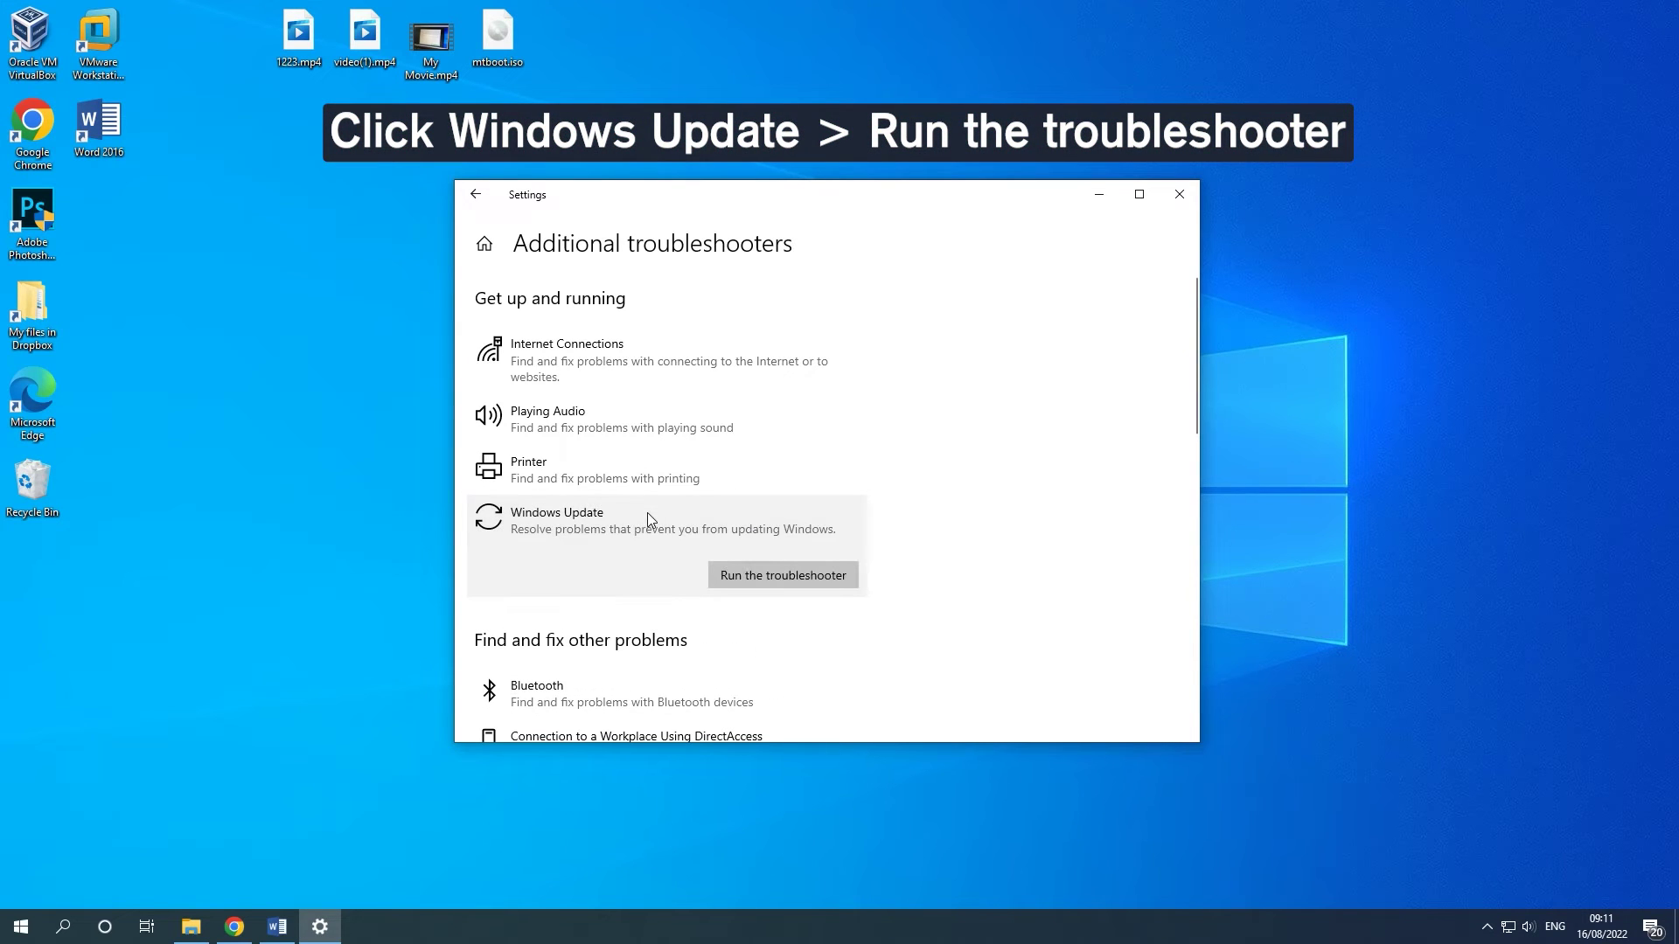
pyautogui.click(841, 581)
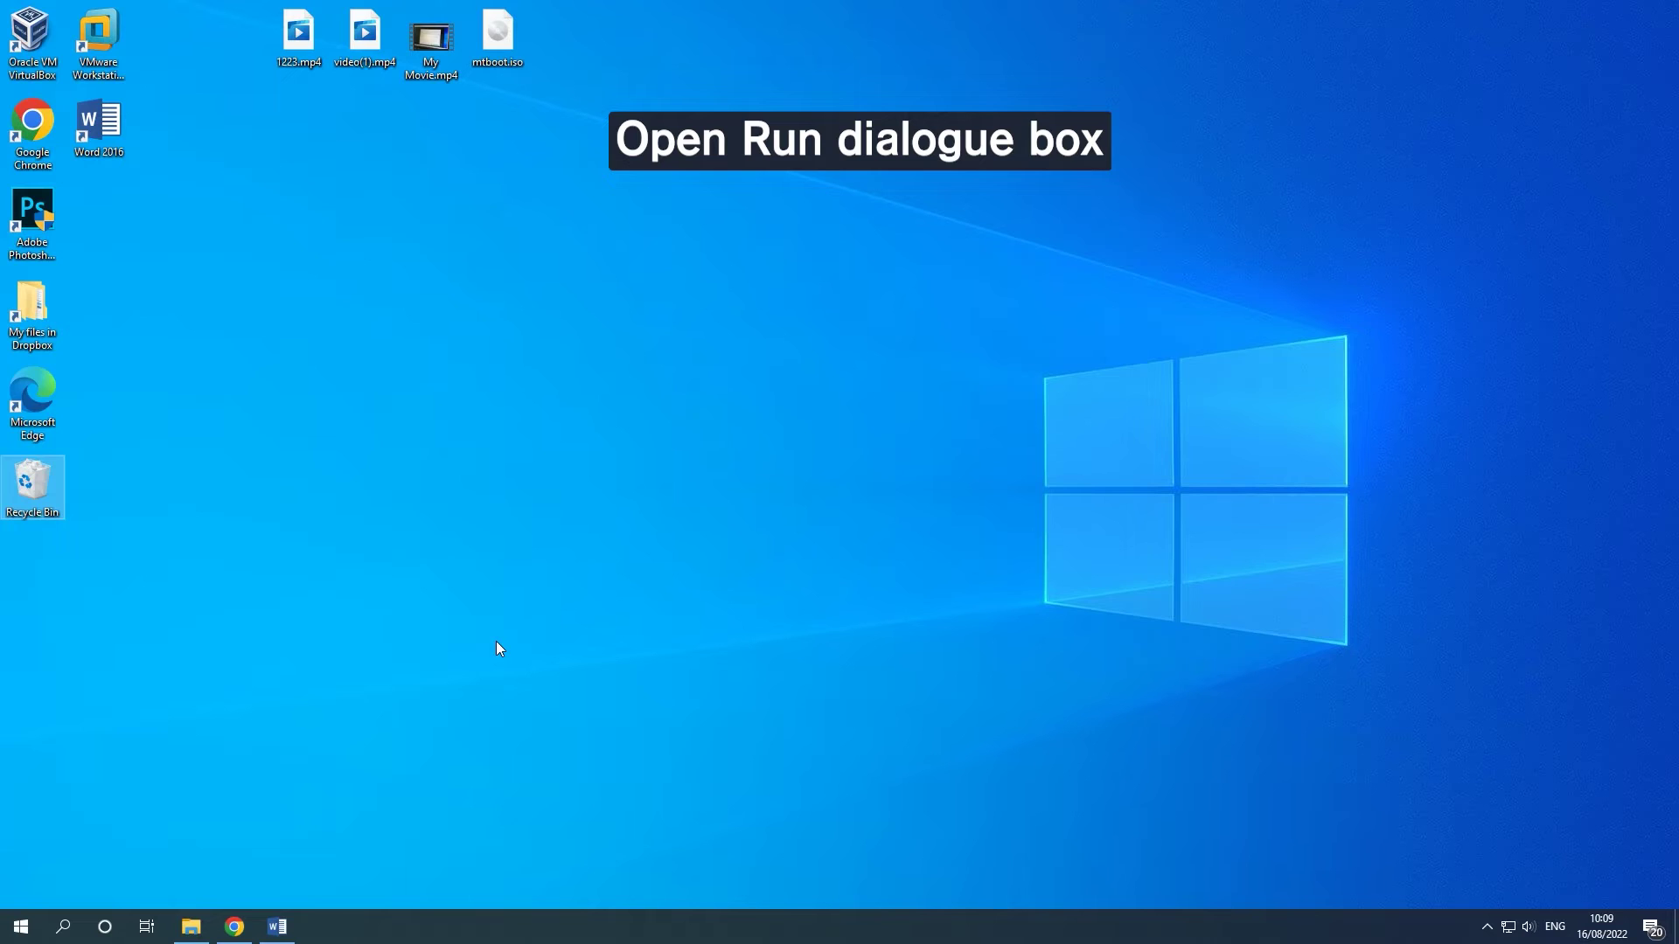
# Step: Launch msconfig and set Selective startup with Load startup items unchecked
pyautogui.press('super+r')
pyautogui.write('msconfig')
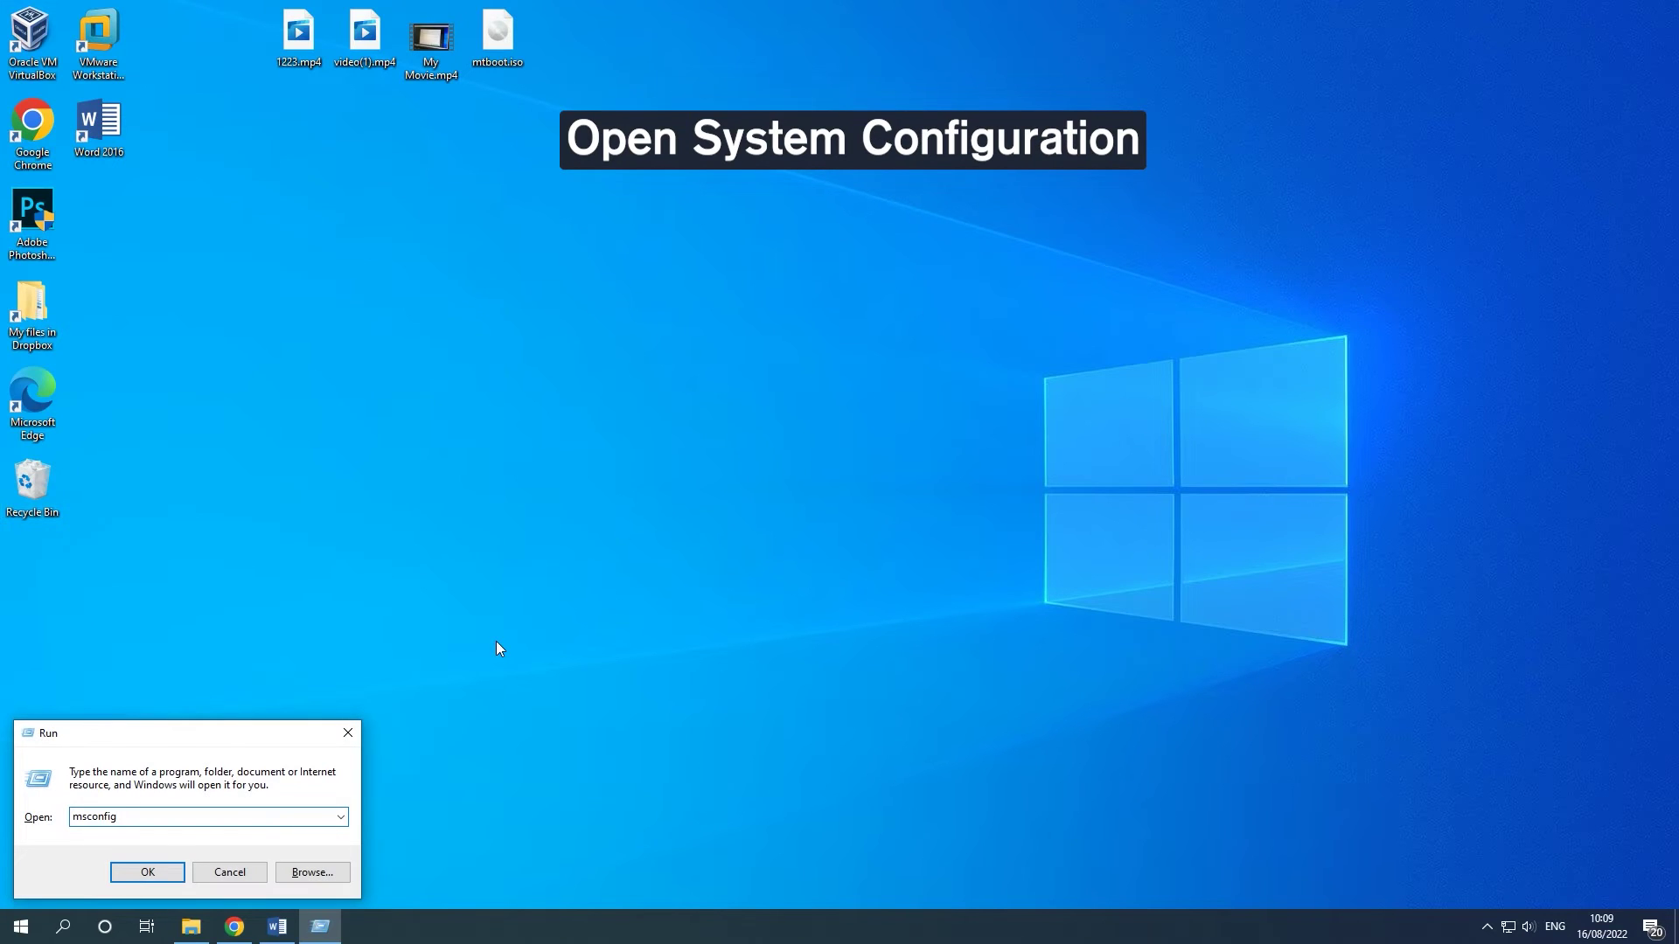
pyautogui.click(164, 873)
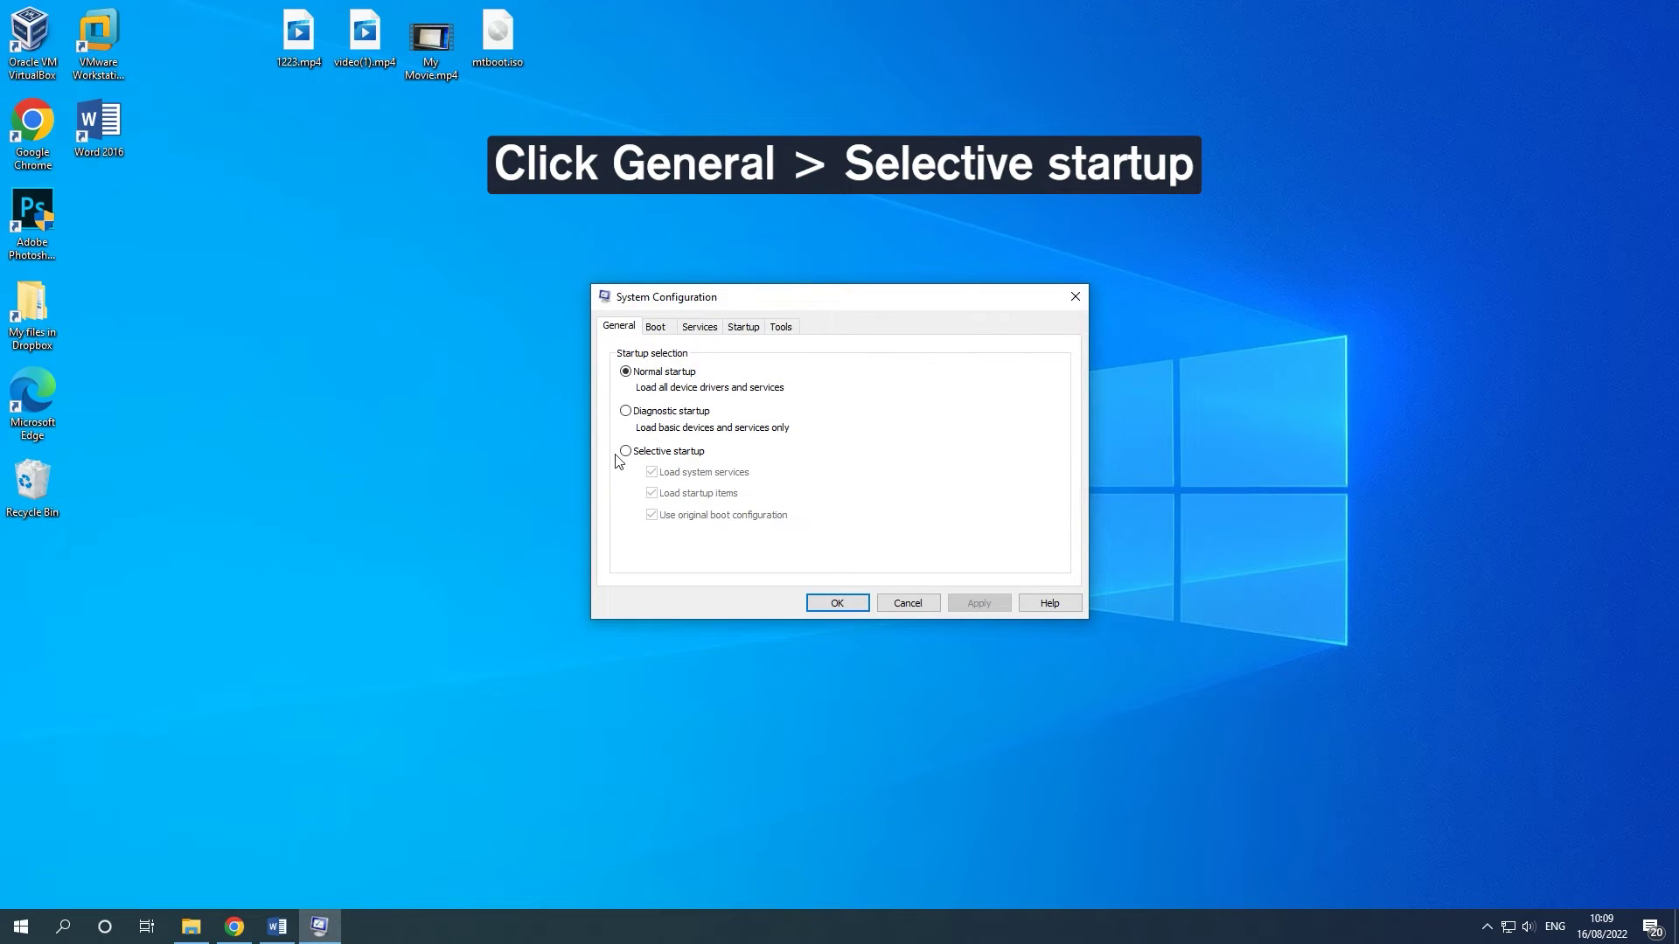
pyautogui.click(627, 453)
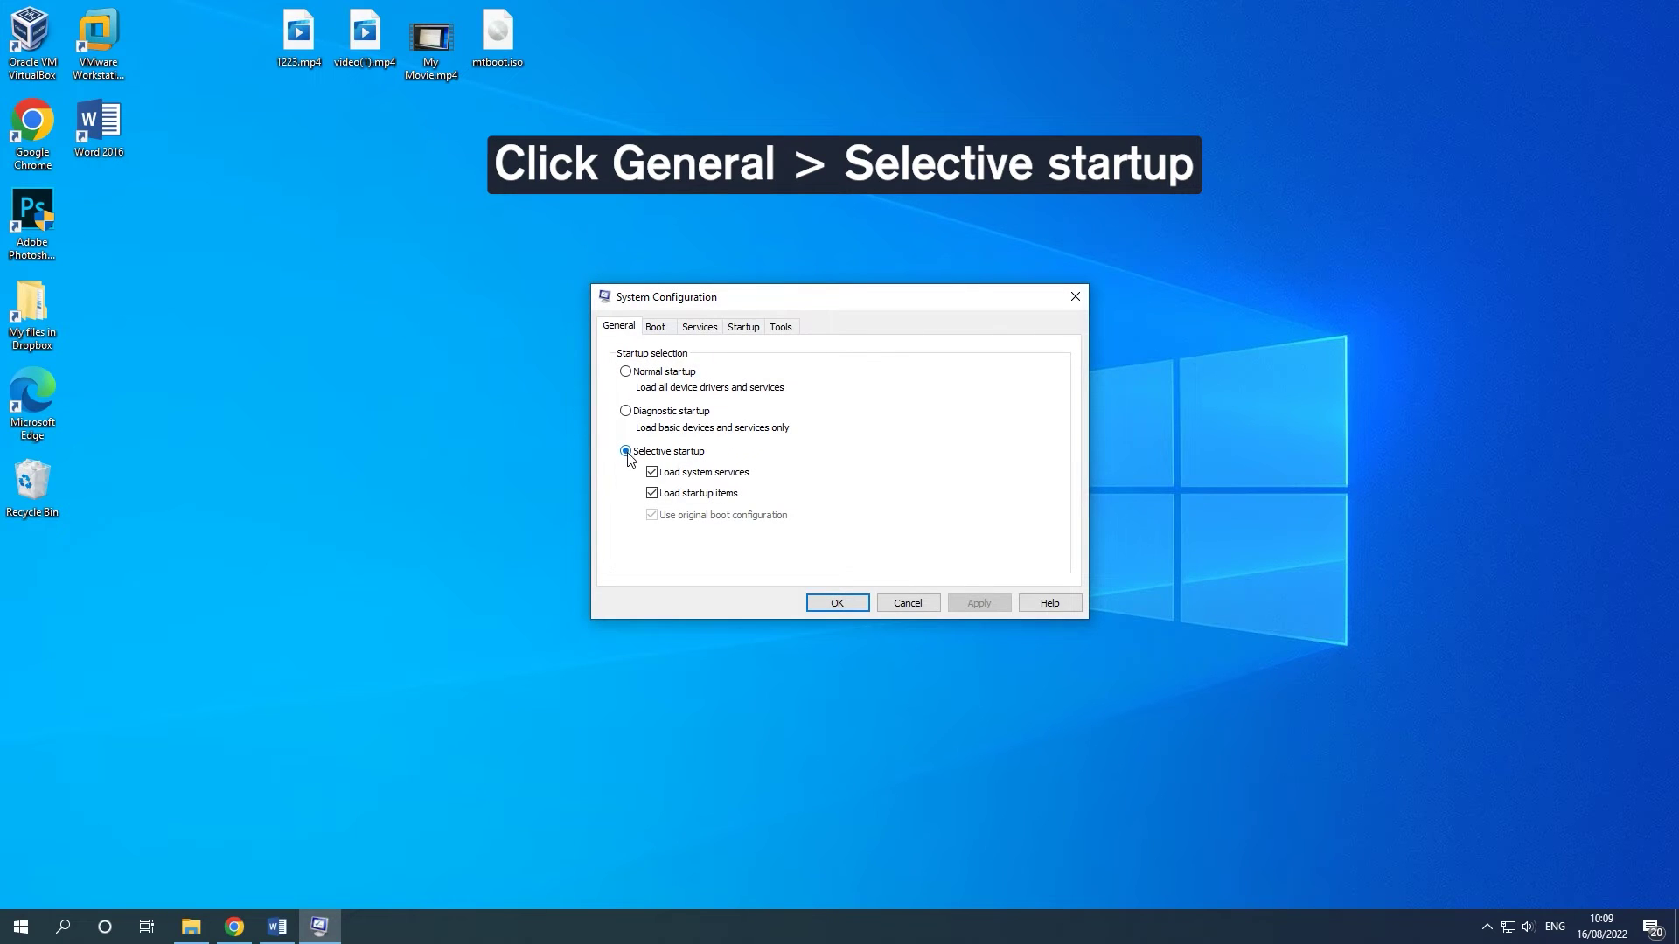
pyautogui.click(652, 494)
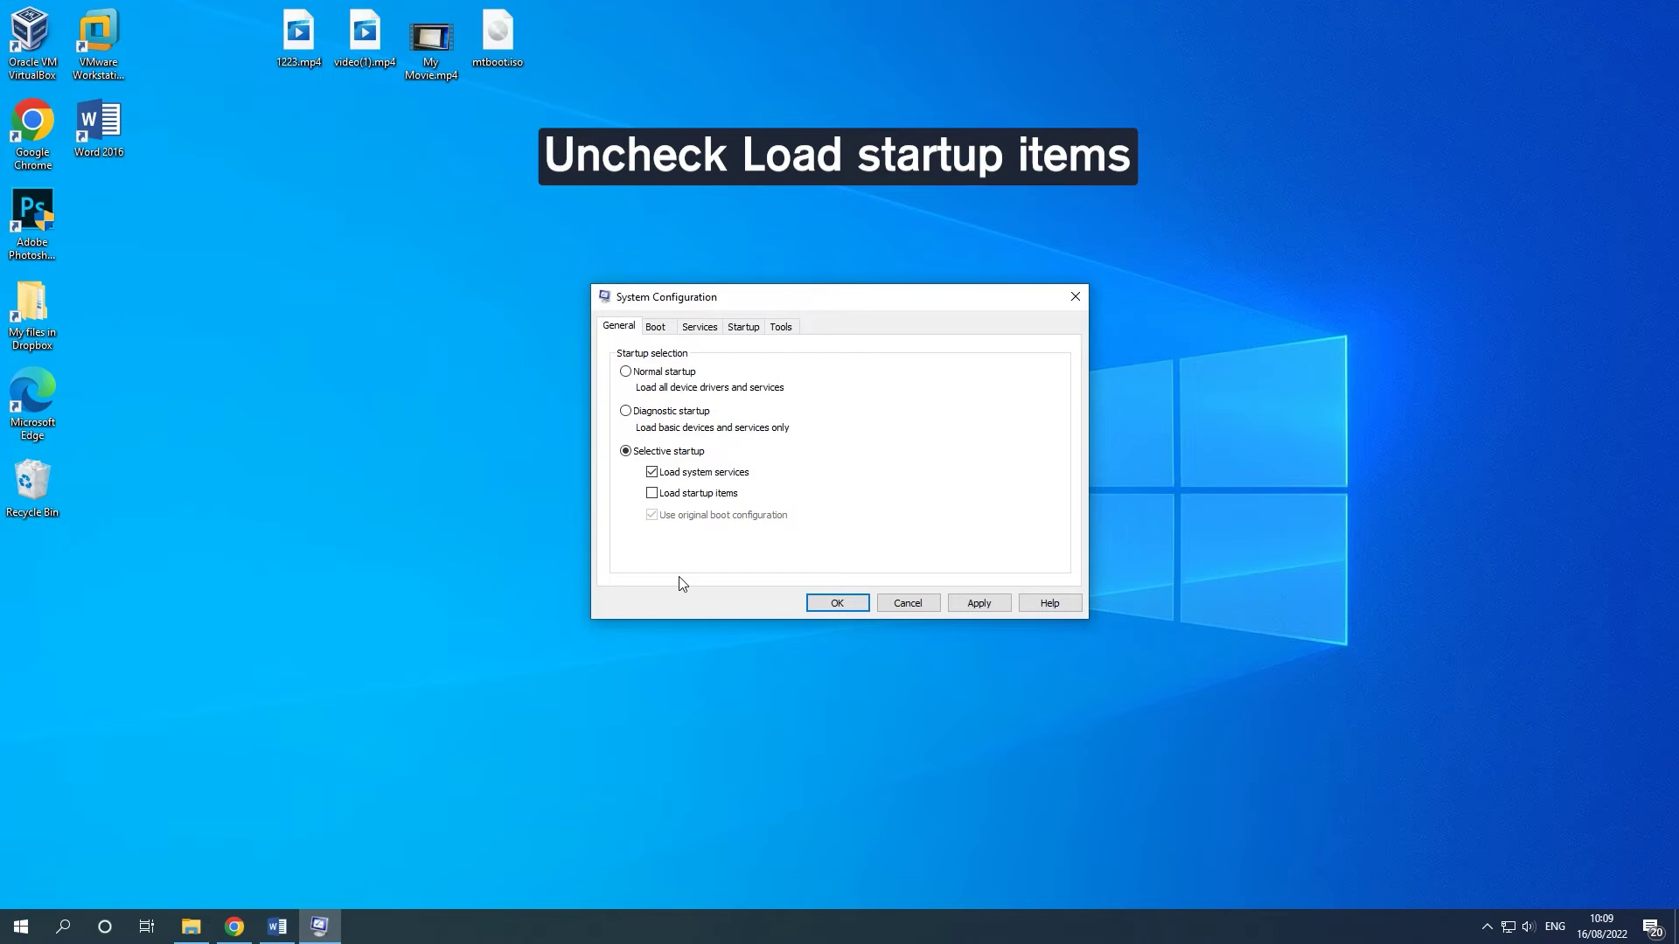
# Step: Hide all Microsoft services, disable every remaining service, and apply the changes
pyautogui.click(699, 328)
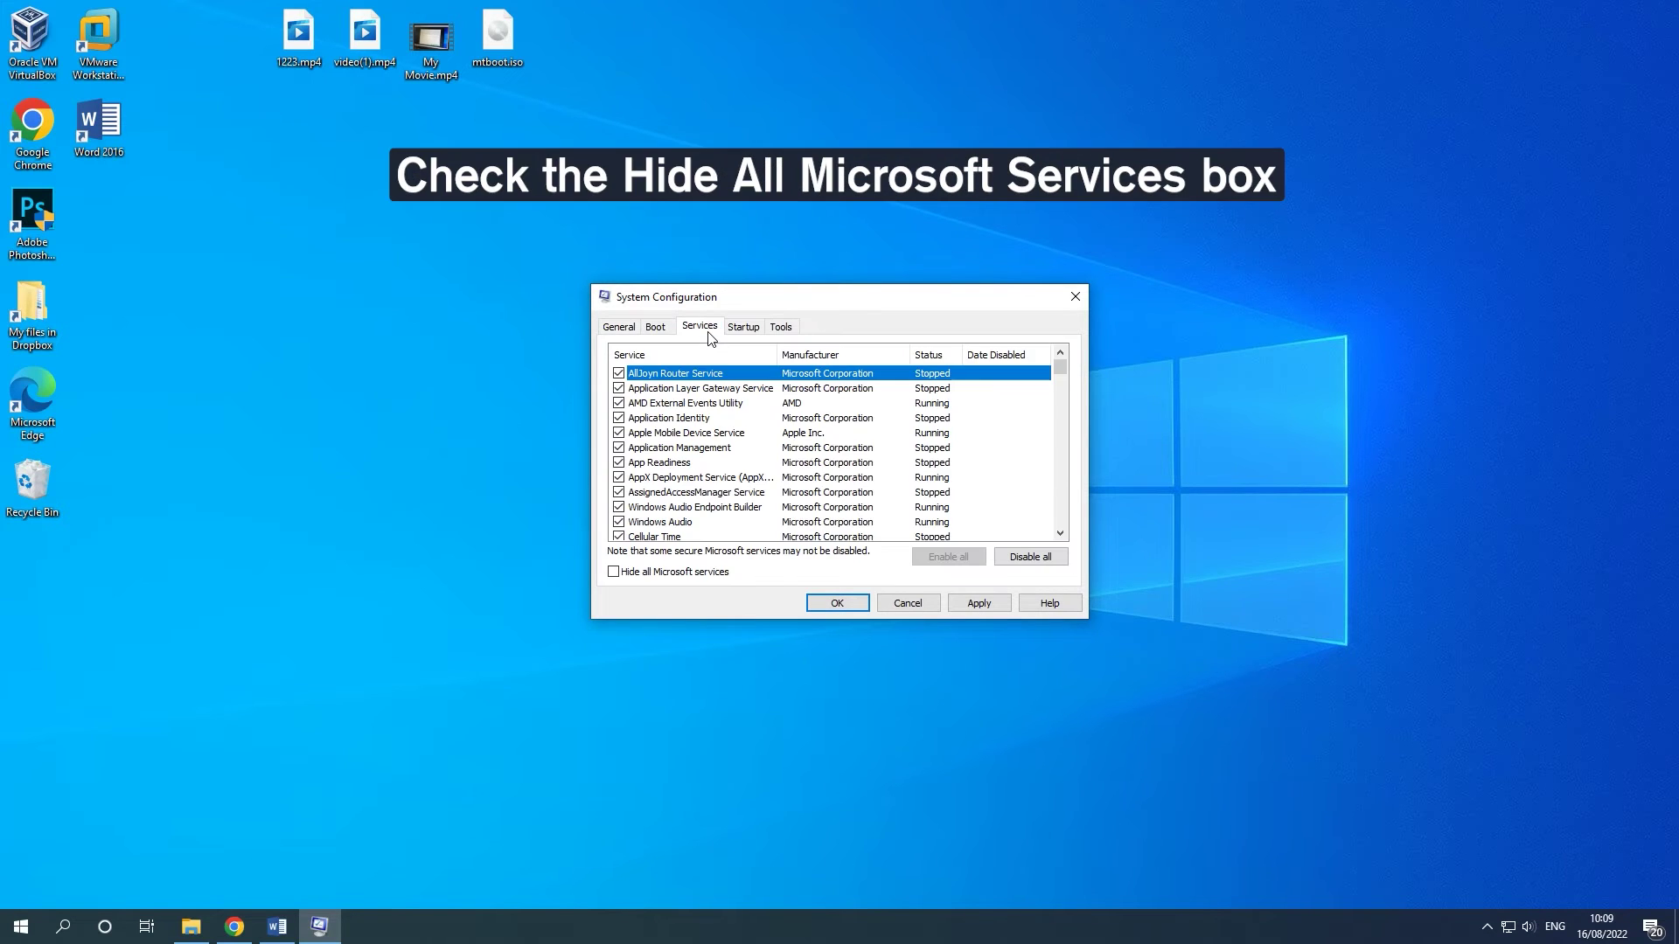
pyautogui.click(614, 573)
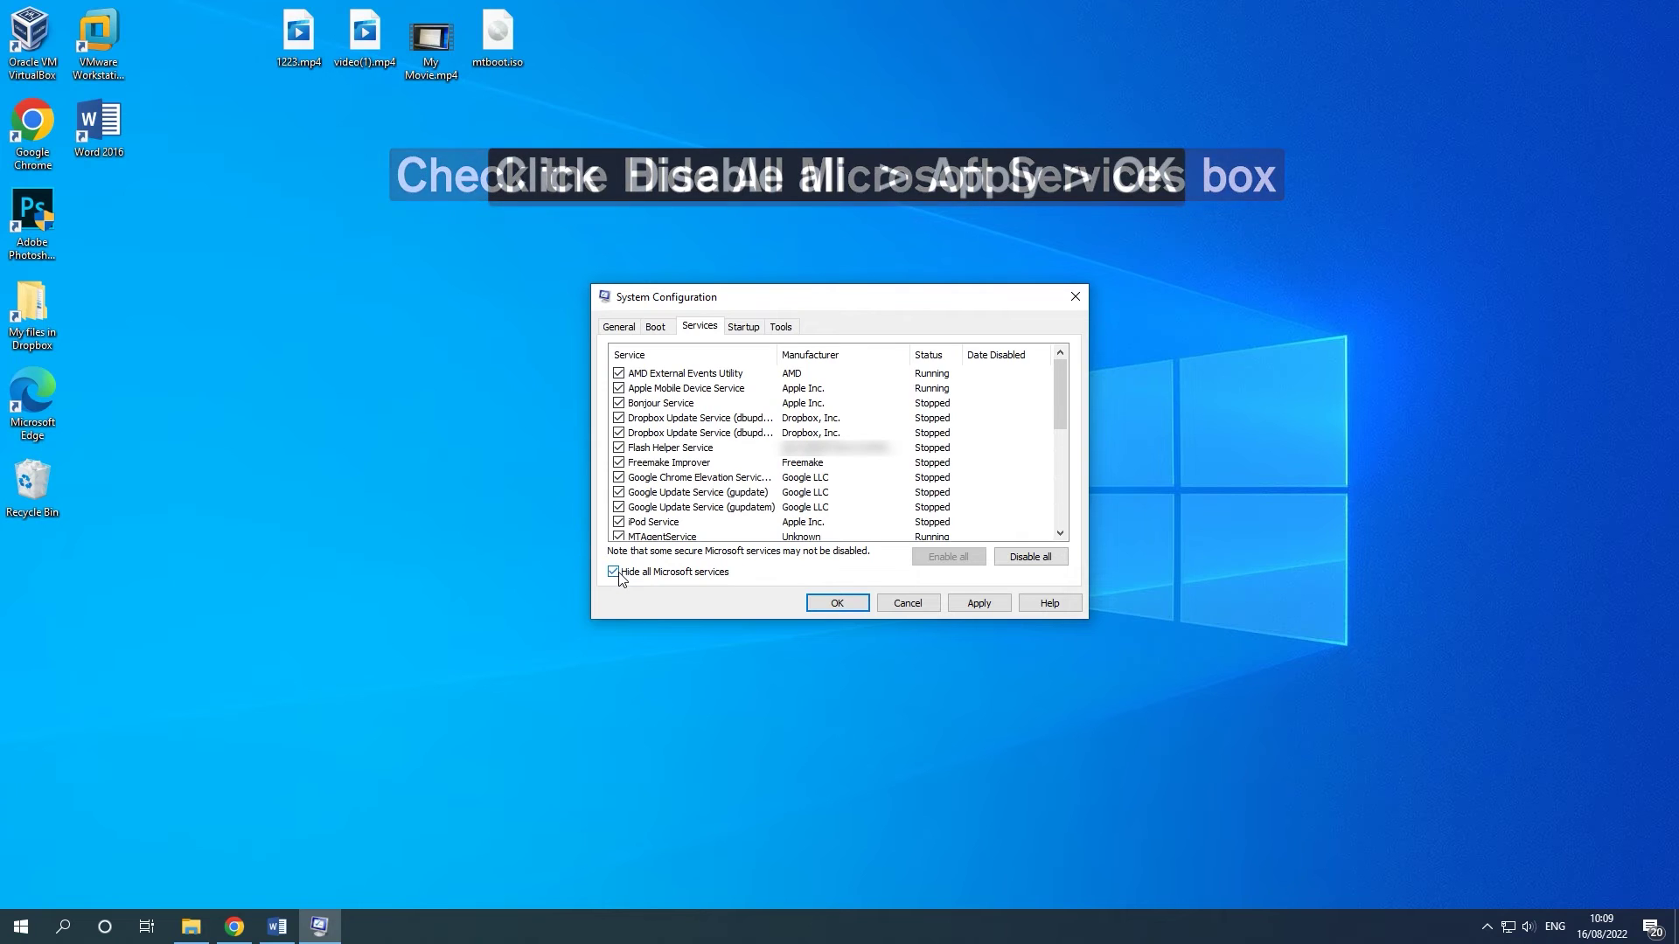
pyautogui.click(1031, 558)
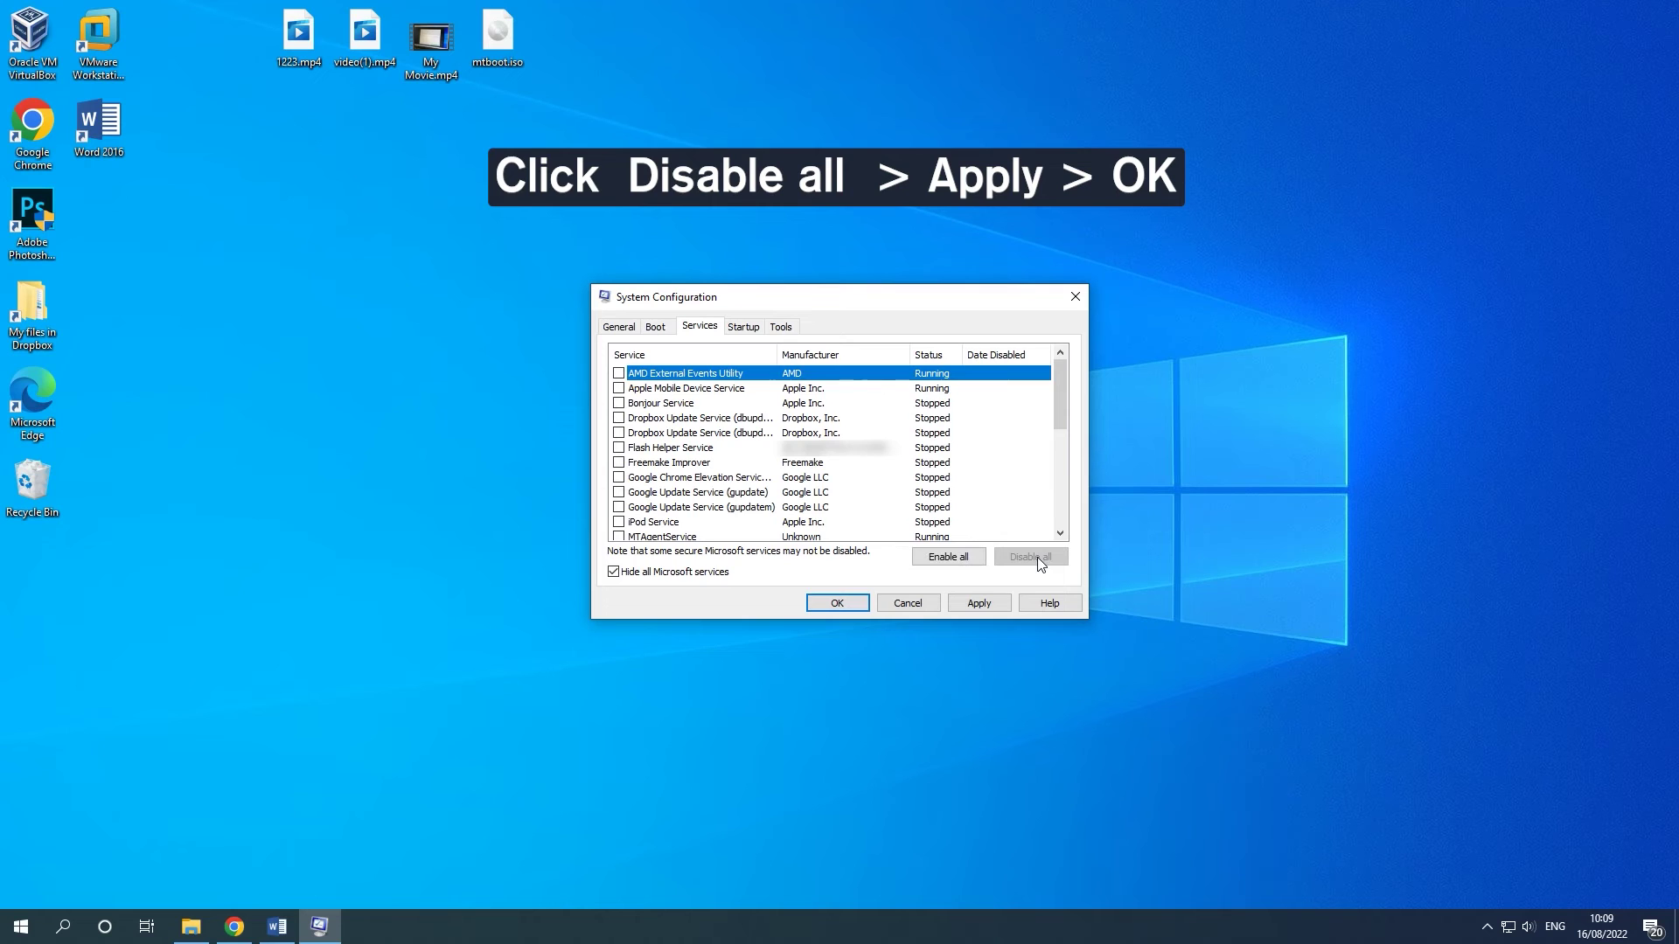
pyautogui.click(985, 602)
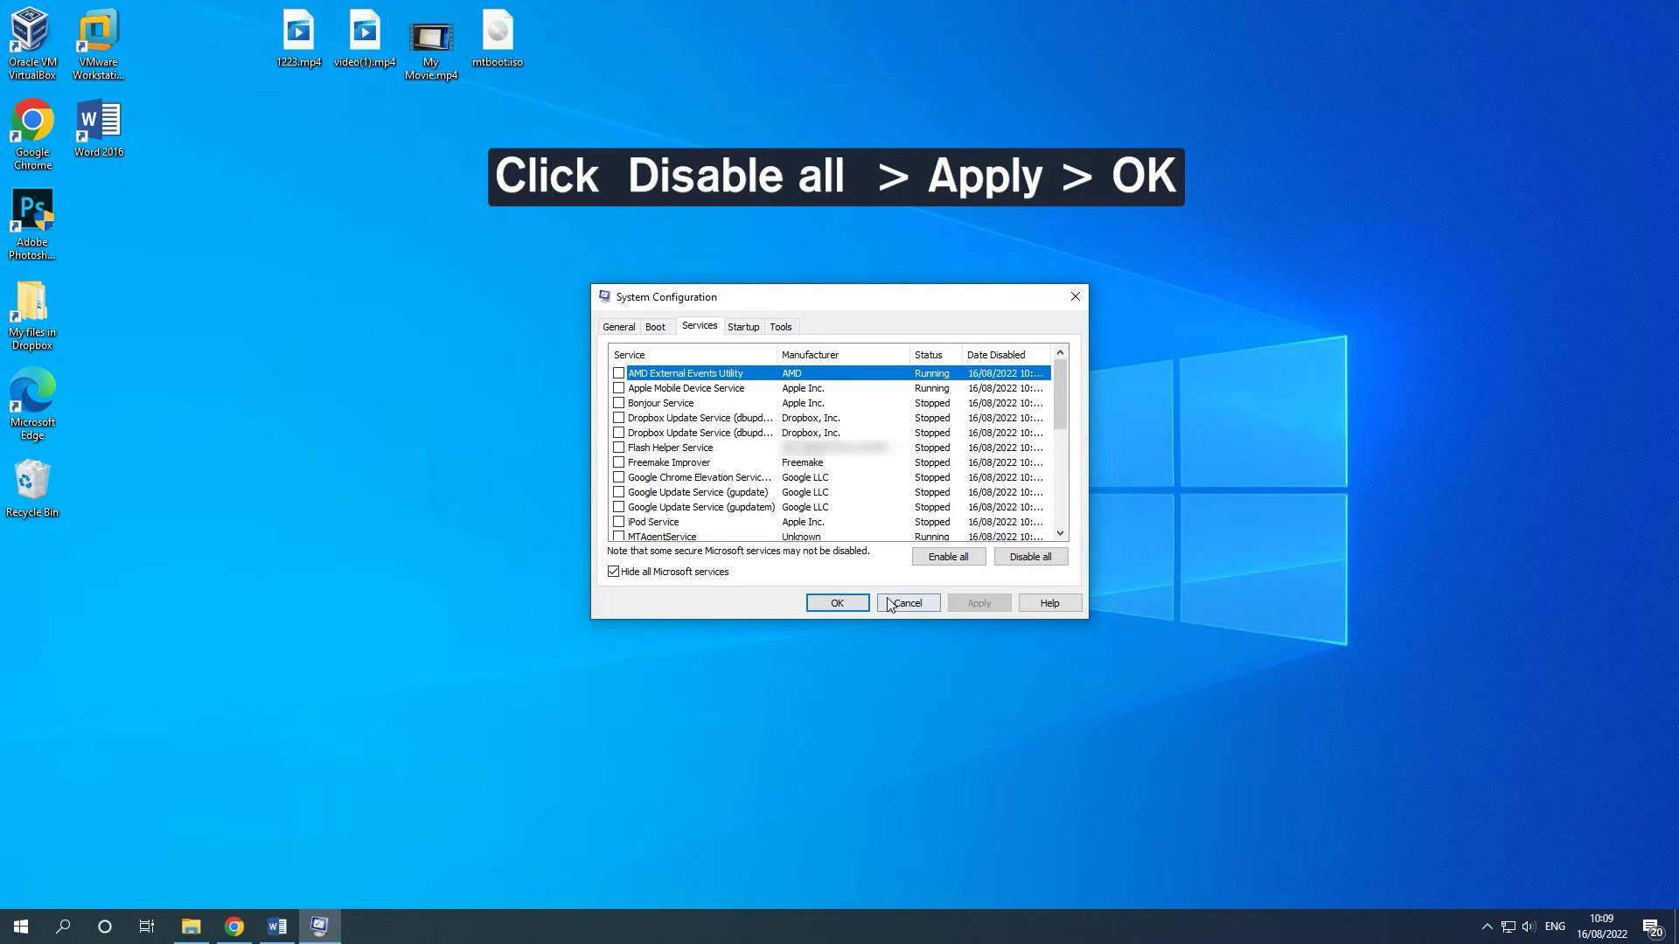
pyautogui.click(838, 603)
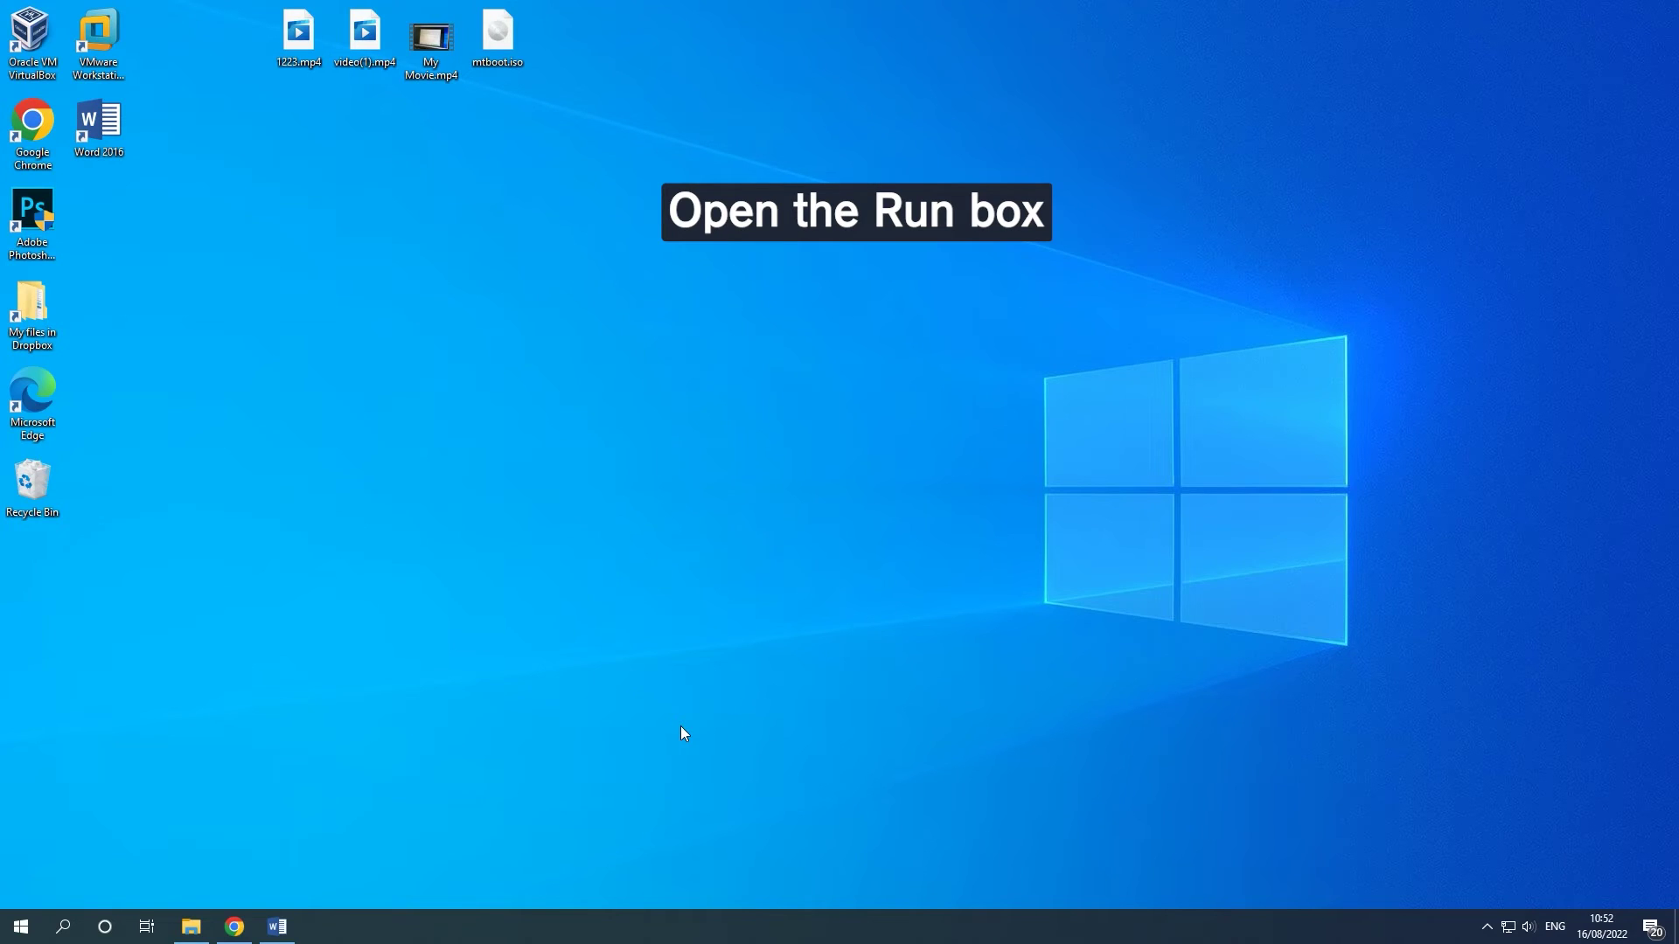
# Step: Open services.msc and stop the Background Intelligent Transfer Service
pyautogui.press('super+r')
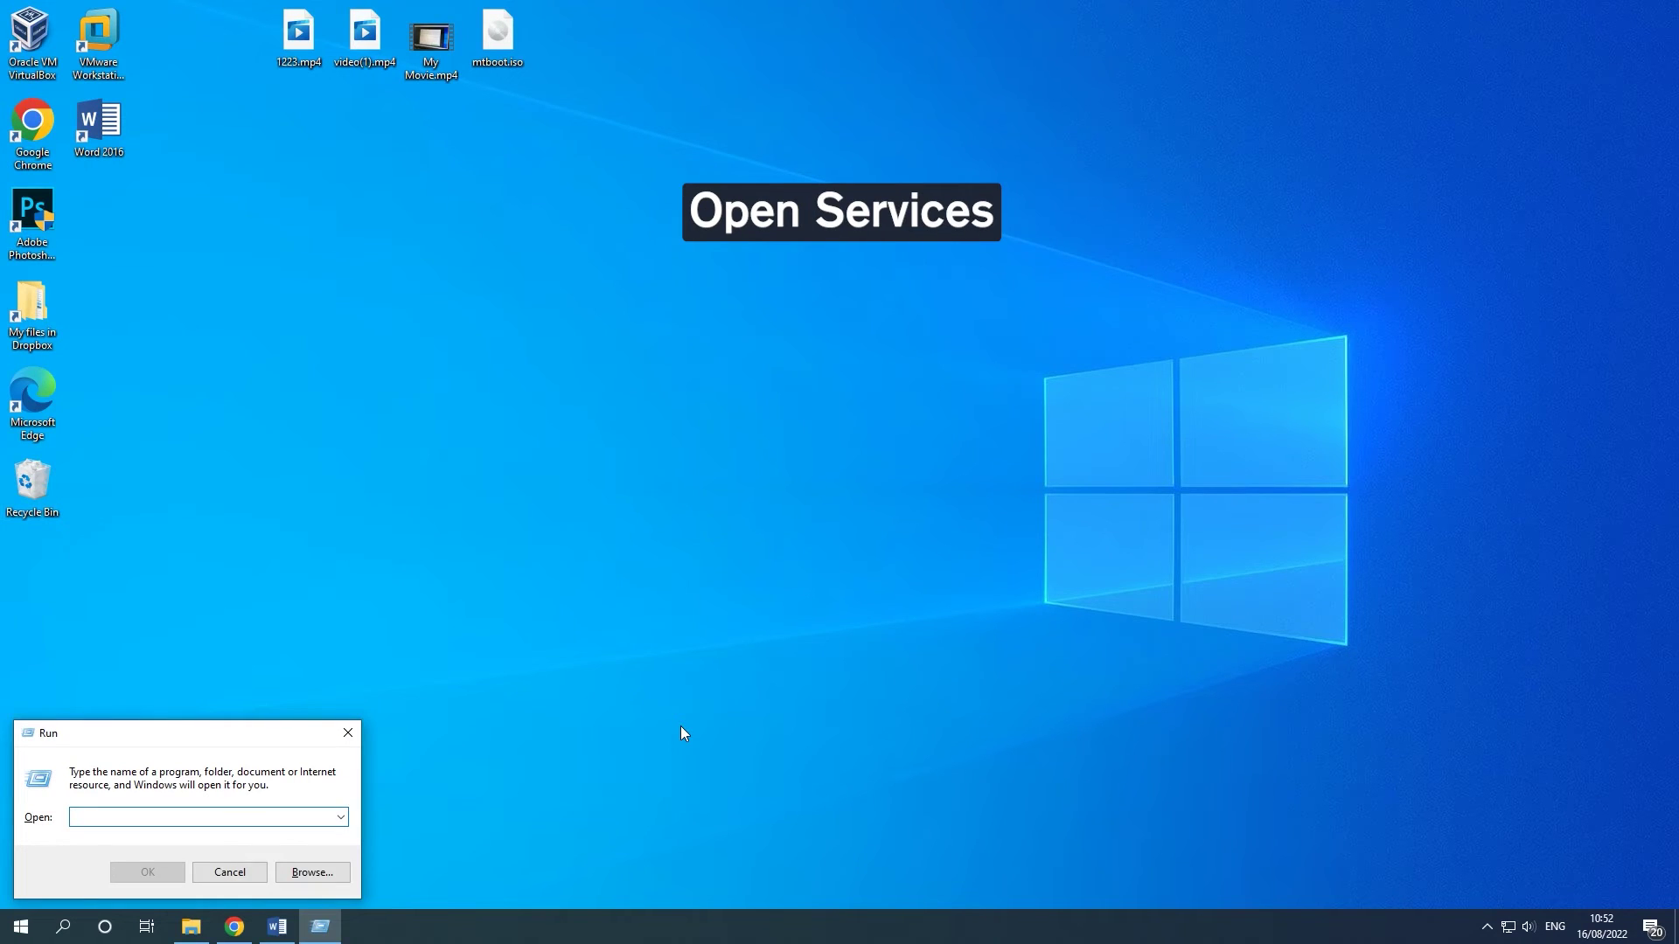
pyautogui.write('services.msc')
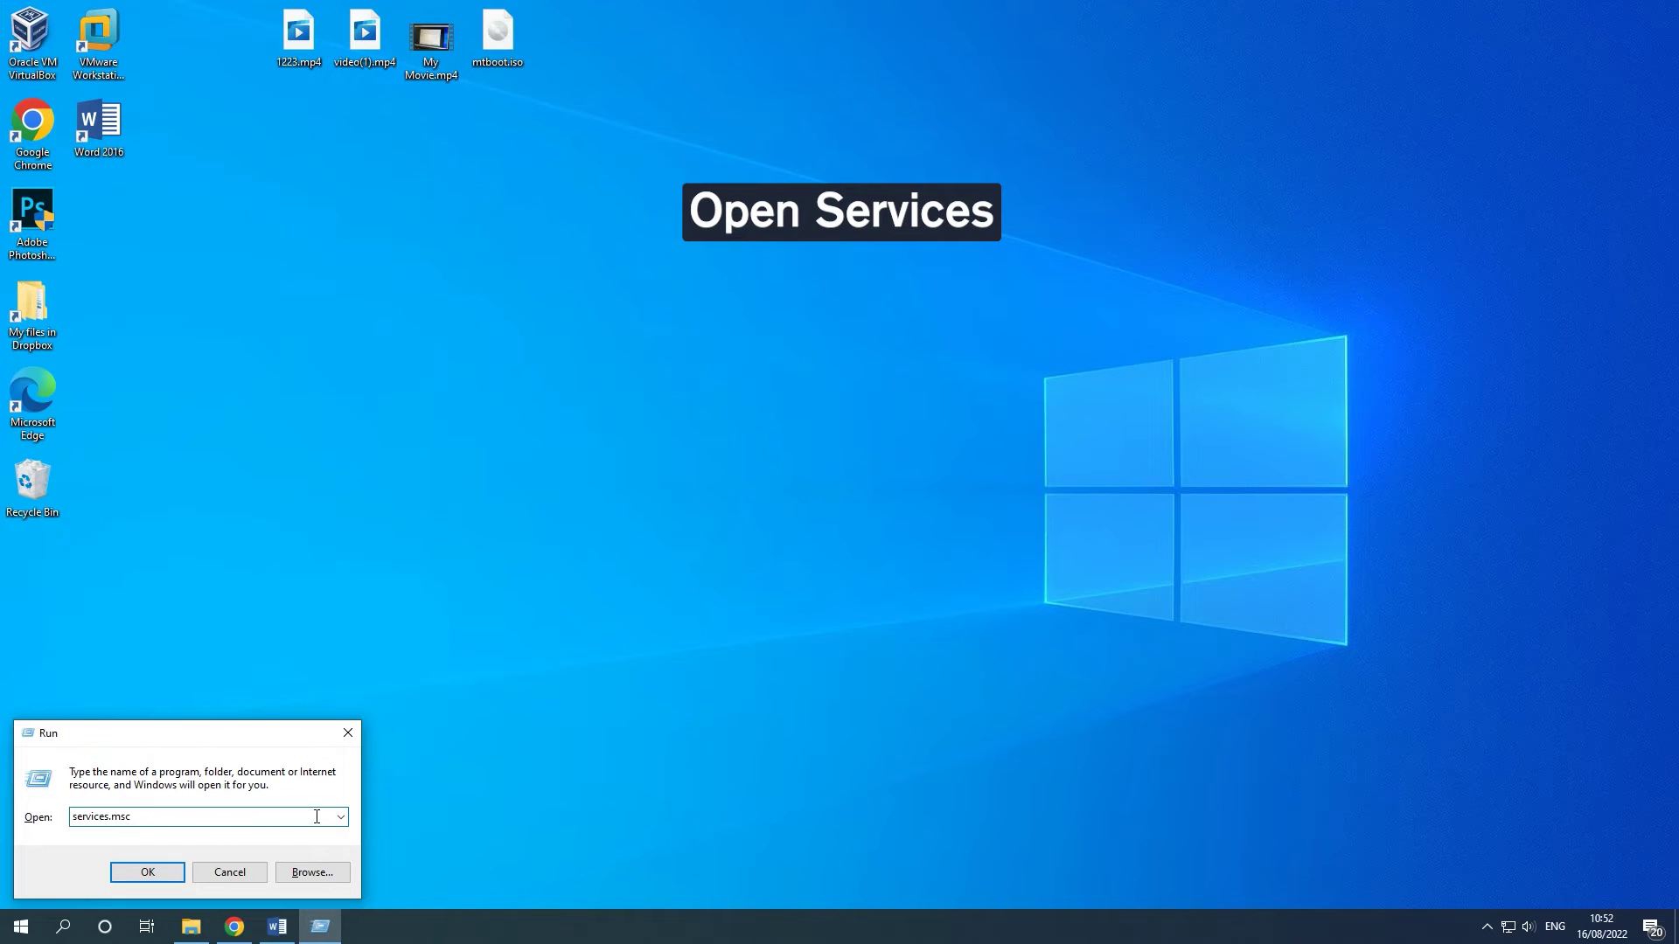
pyautogui.click(142, 874)
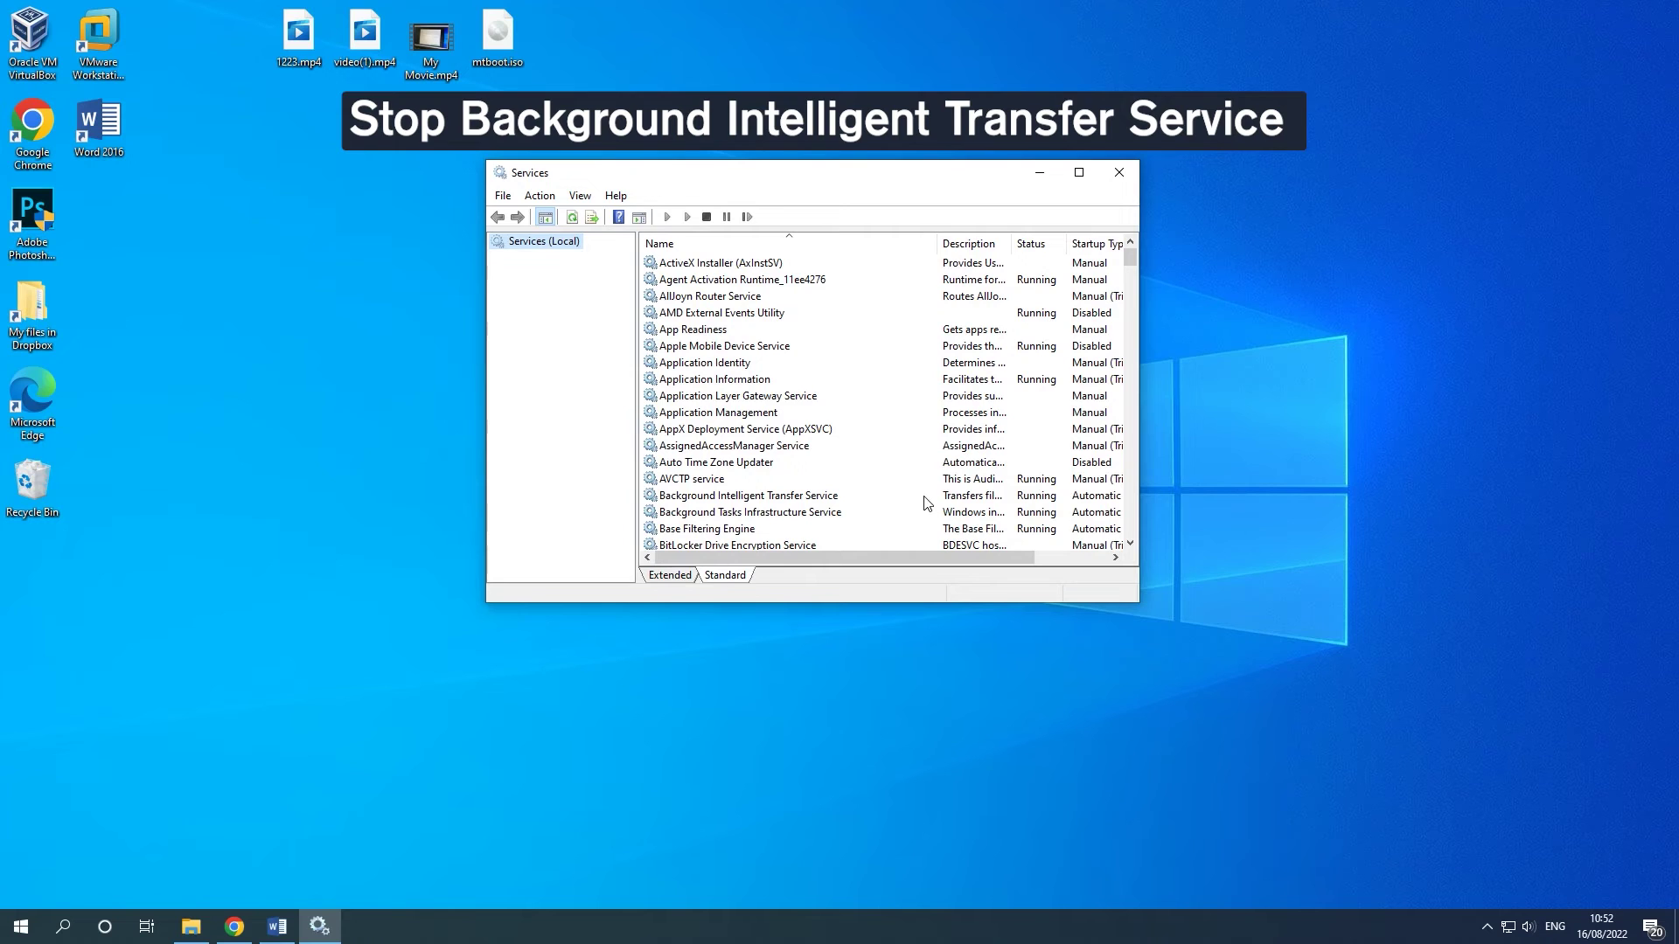
pyautogui.click(928, 502)
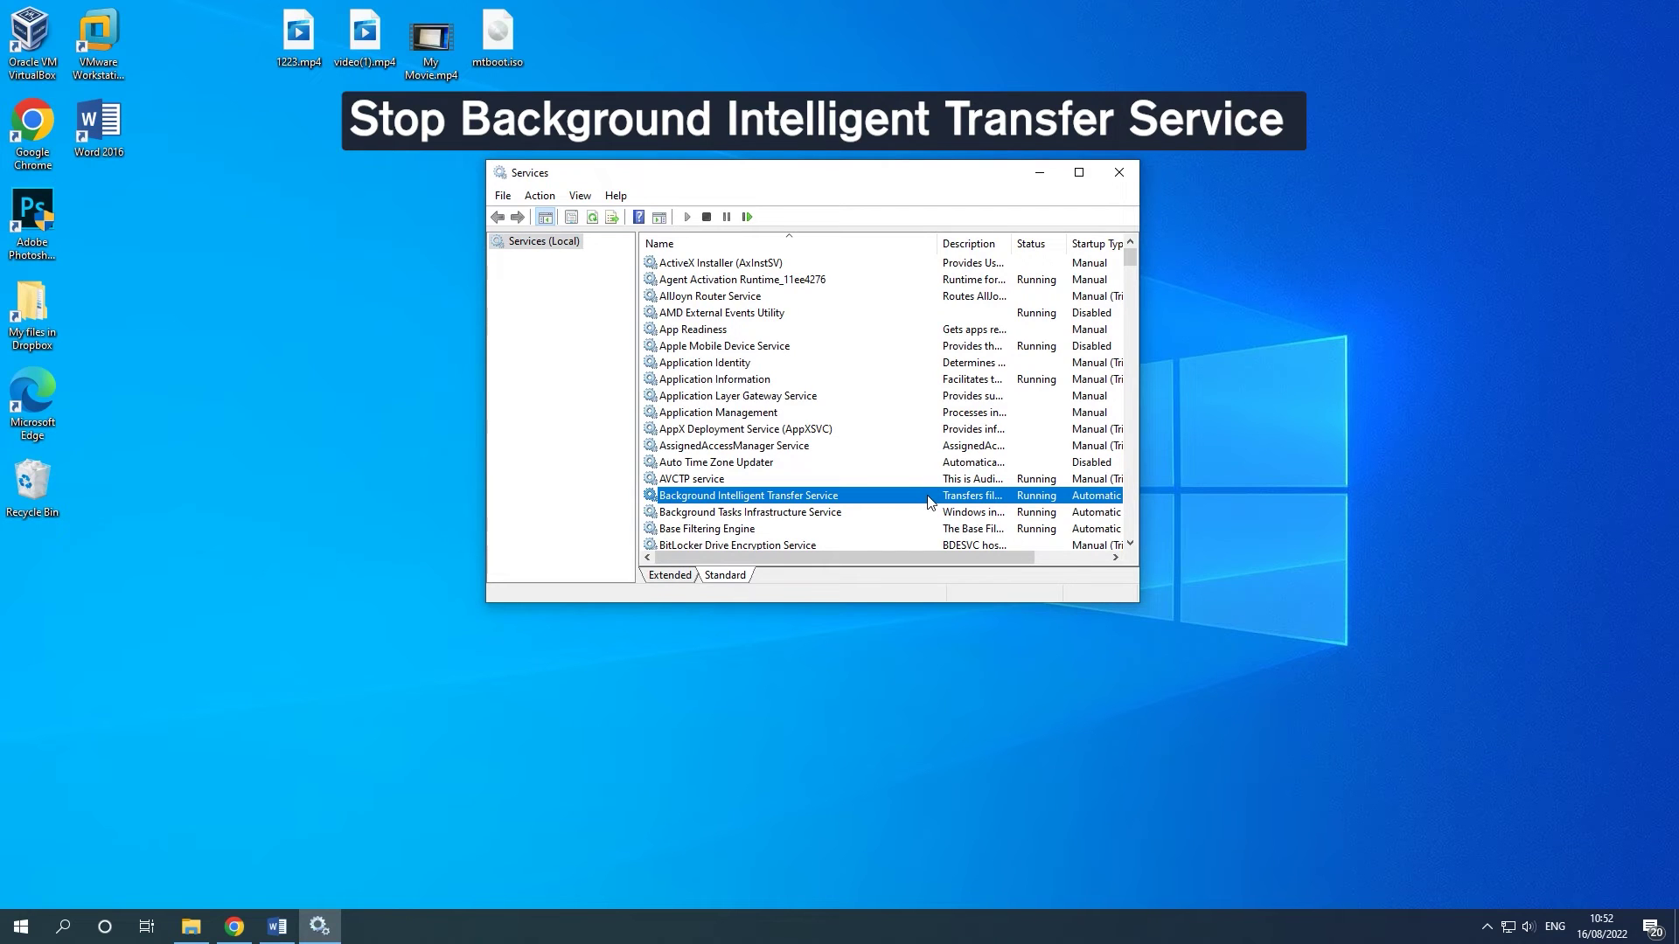
pyautogui.rightClick(928, 502)
pyautogui.click(992, 527)
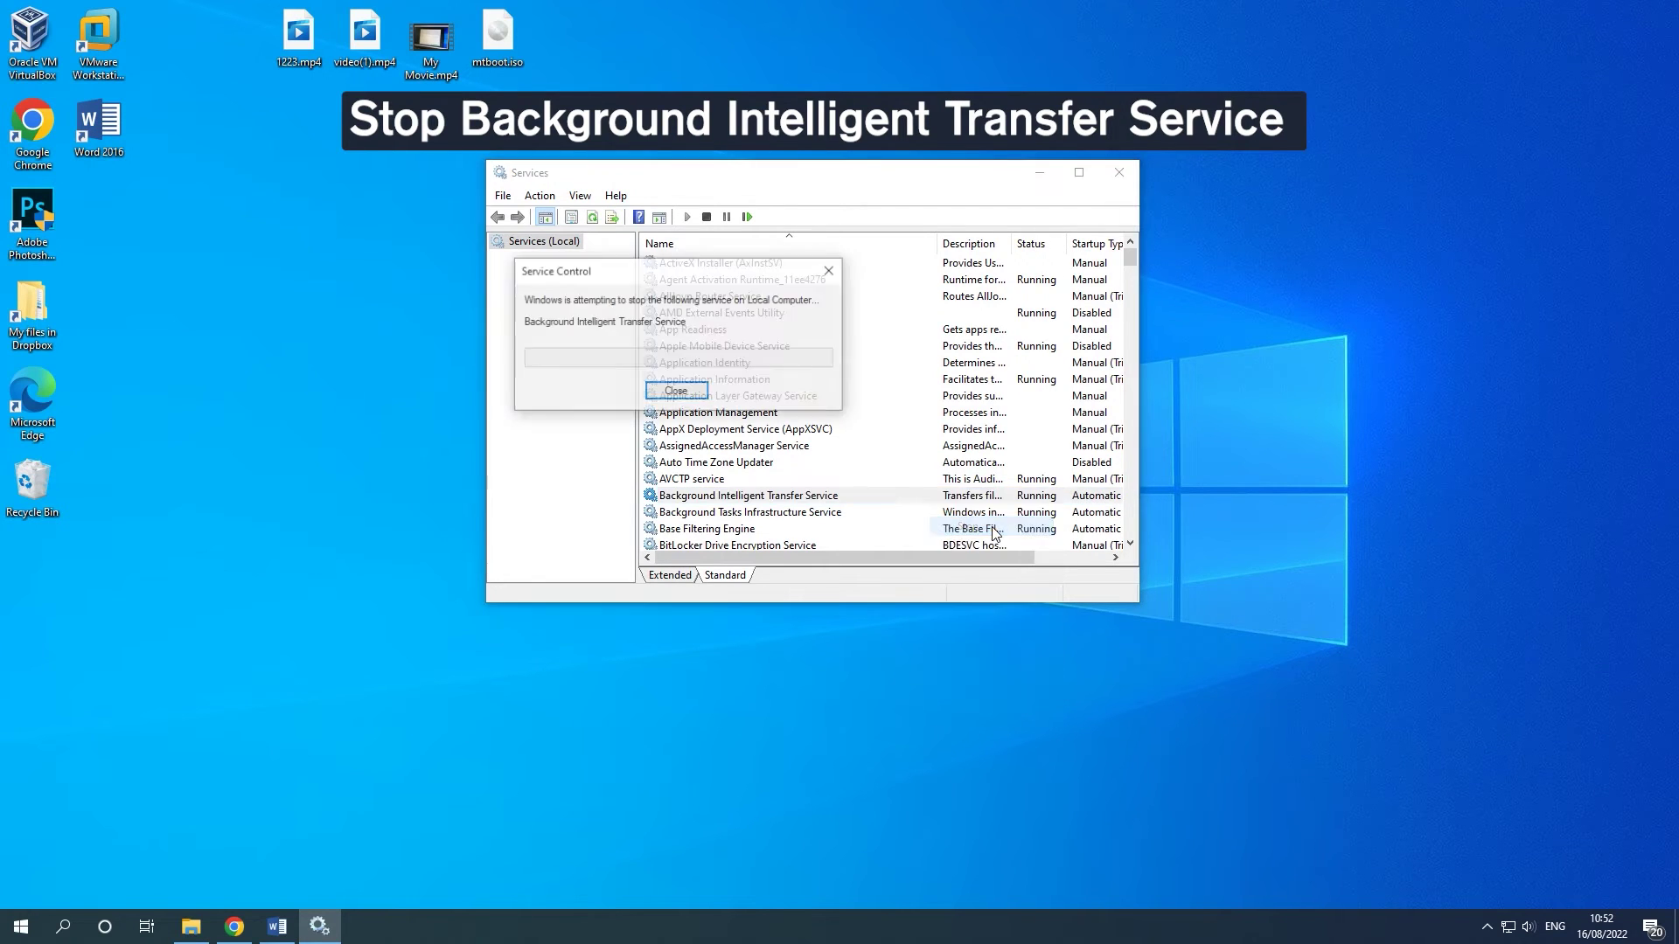
# Step: Stop the Windows Update service as well
pyautogui.scroll(-20, 951, 434)
pyautogui.scroll(-20, 951, 435)
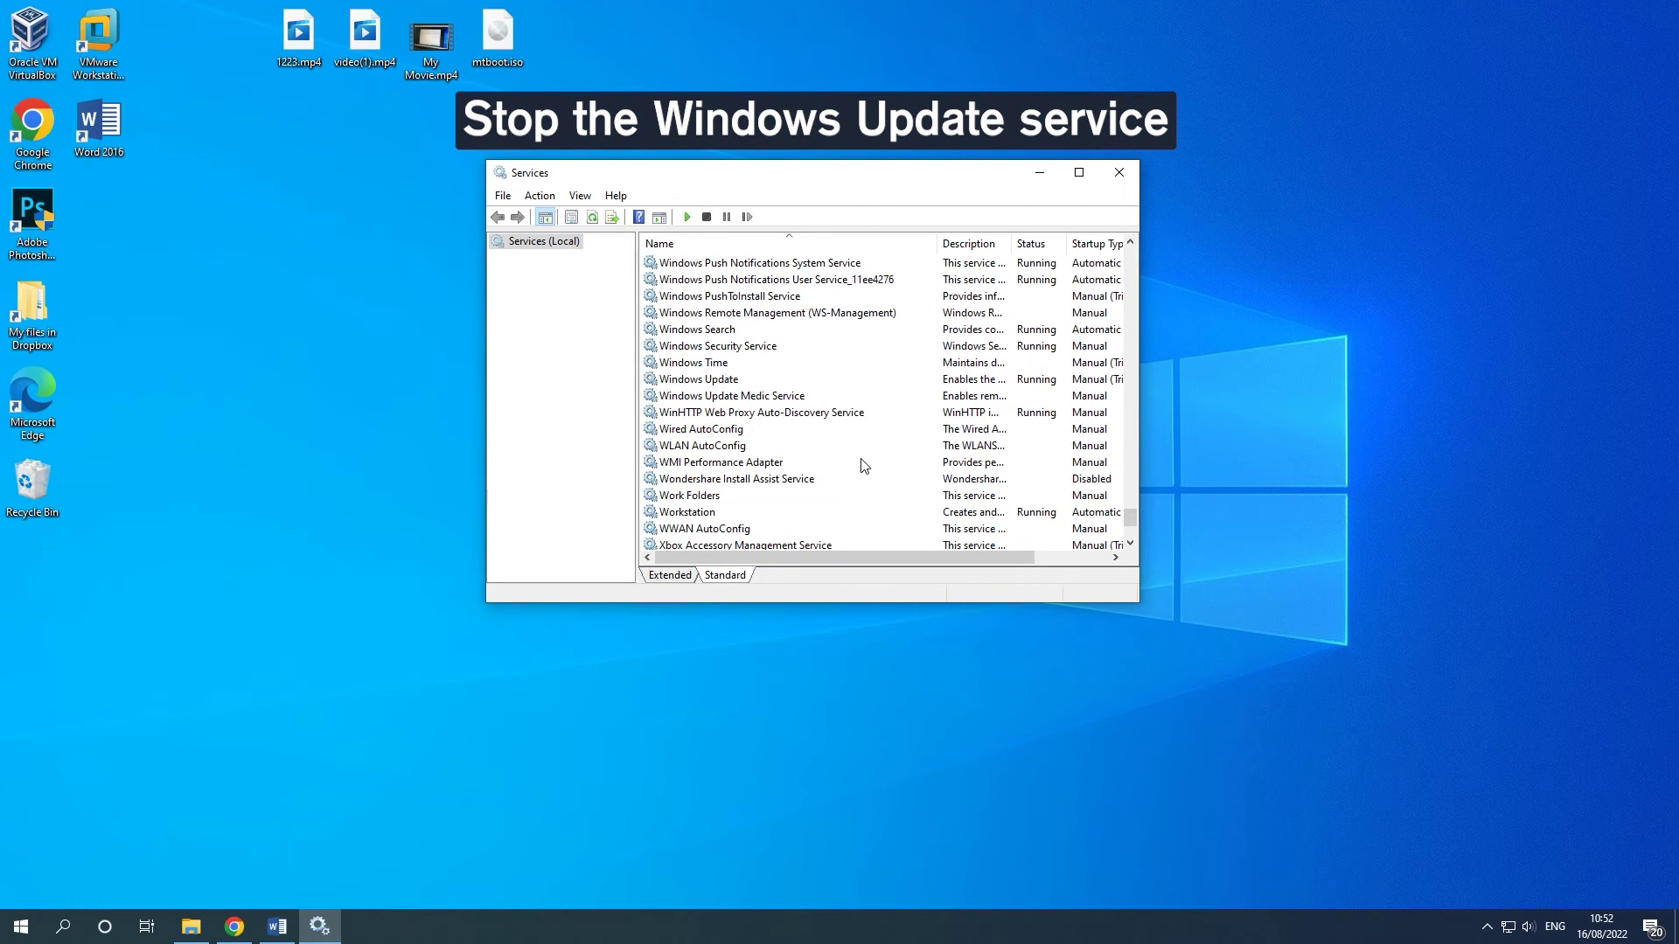
pyautogui.click(783, 381)
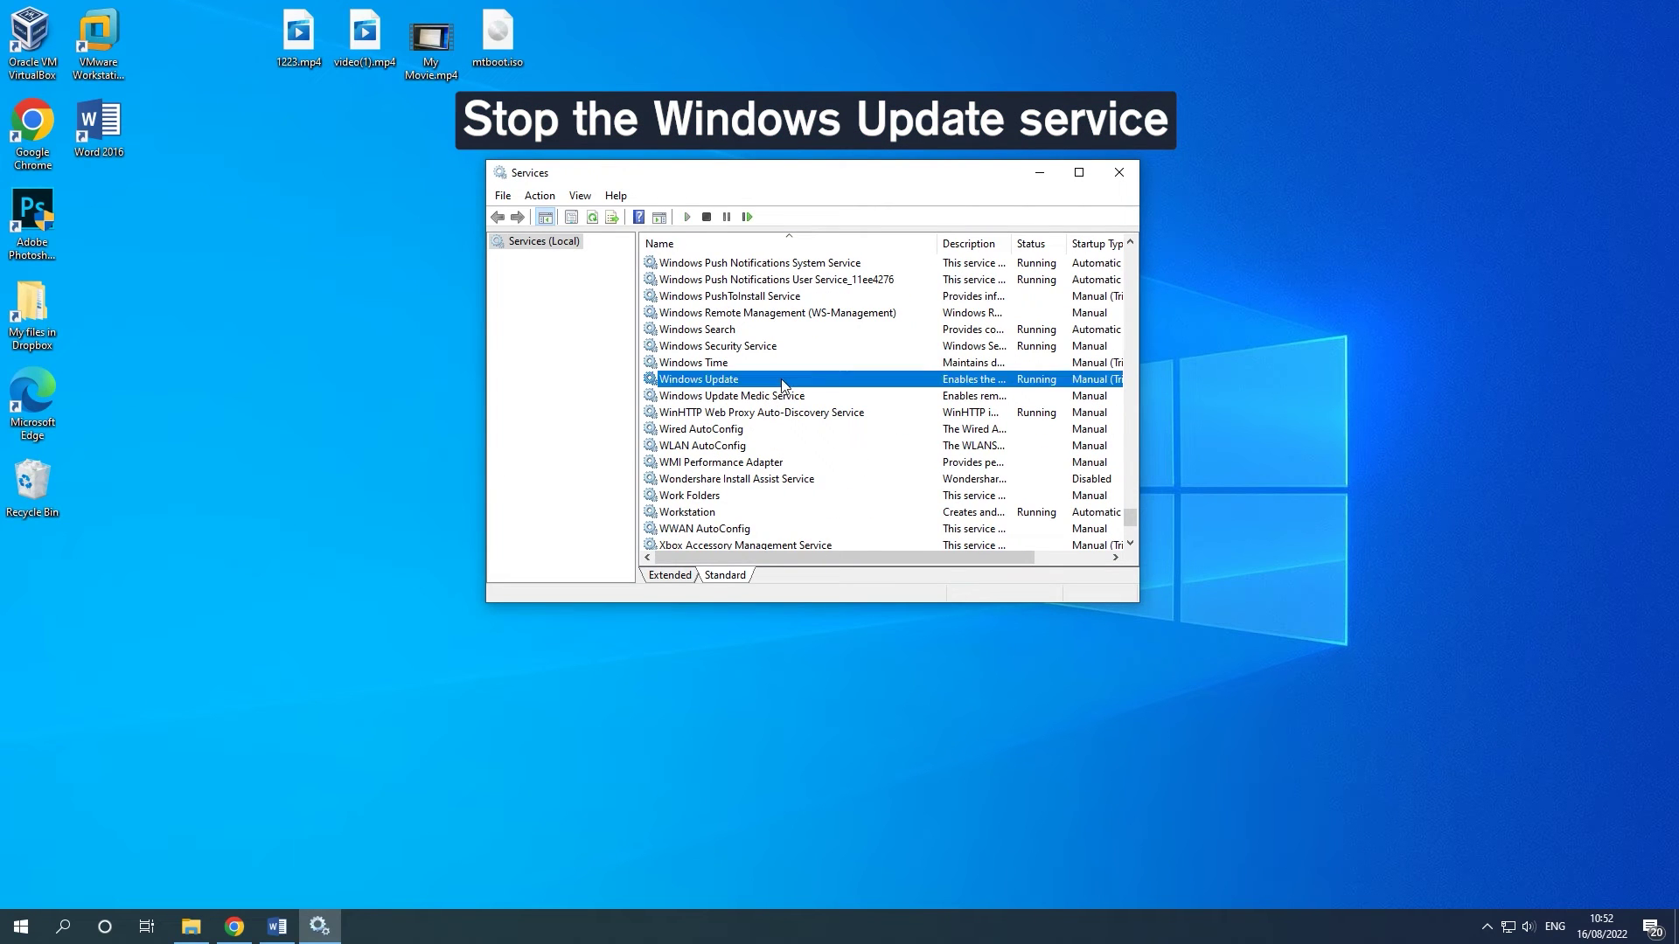
pyautogui.rightClick(845, 386)
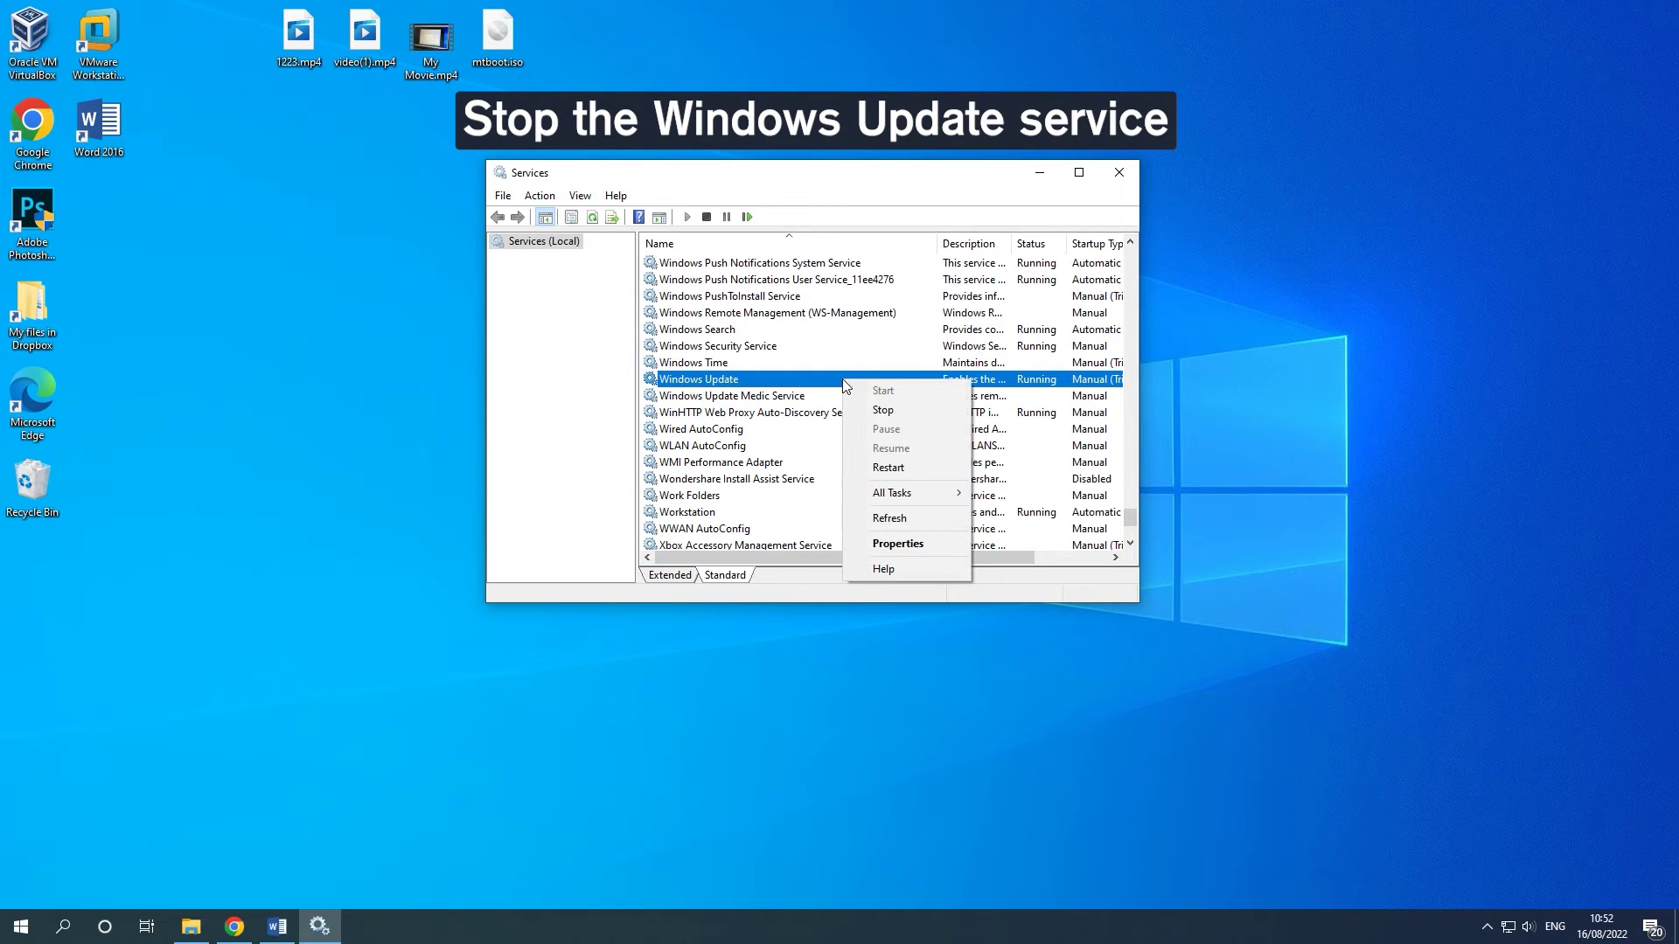
pyautogui.click(875, 414)
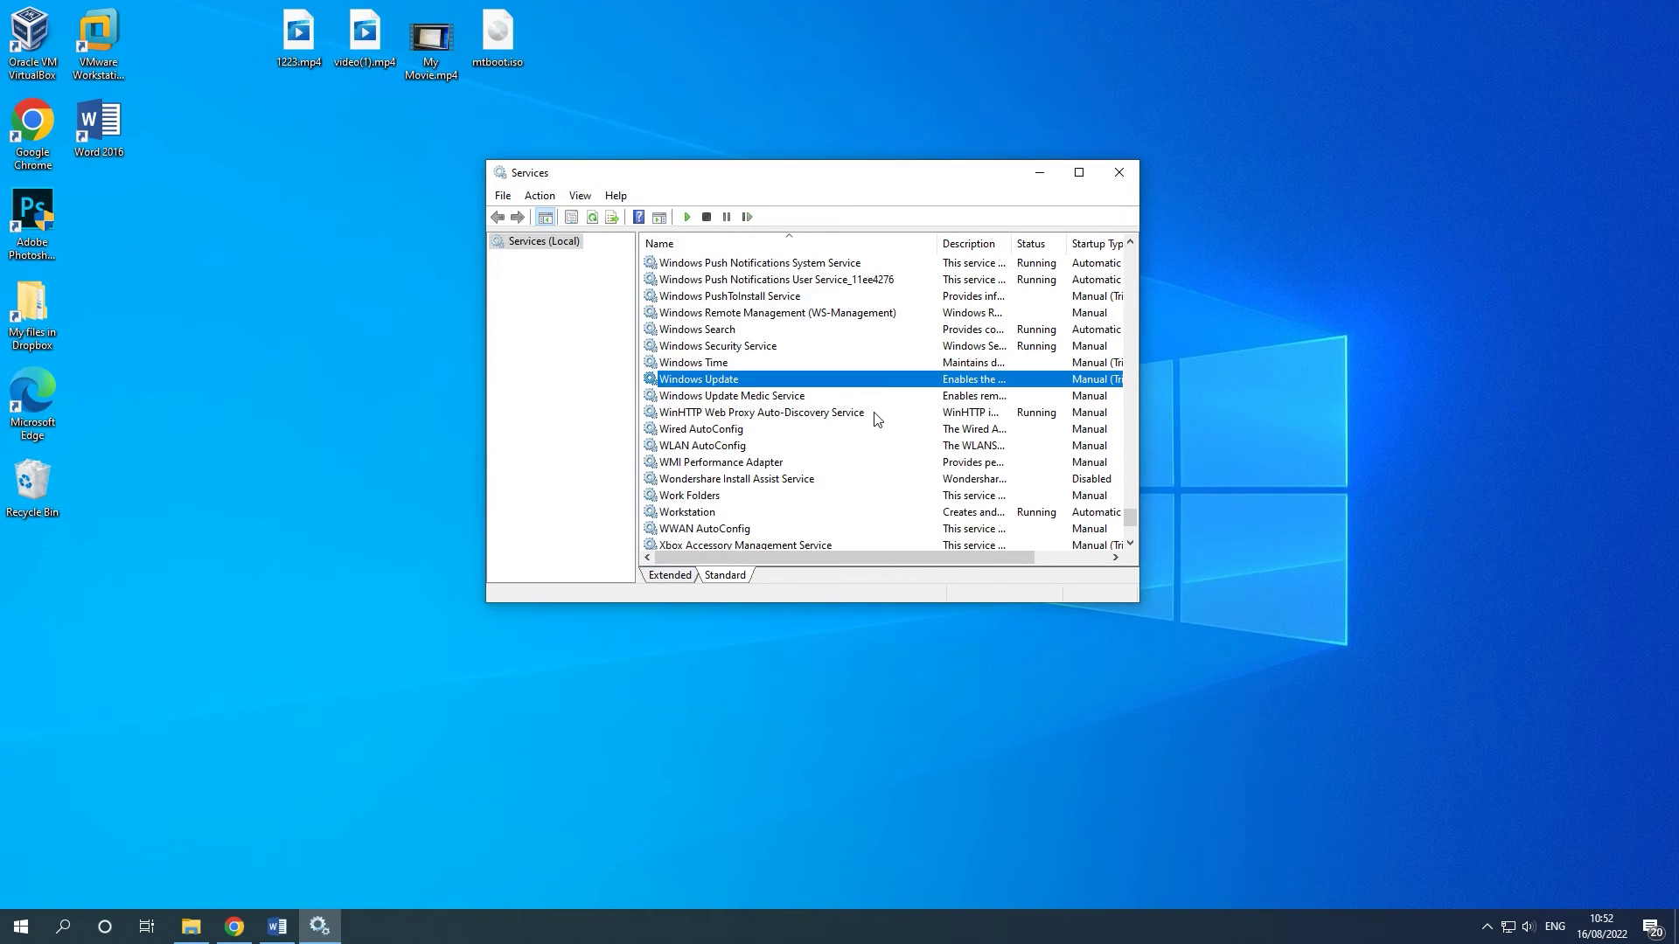
# Step: In File Explorer, navigate to C:\Windows\SoftwareDistribution\Download
pyautogui.click(1040, 172)
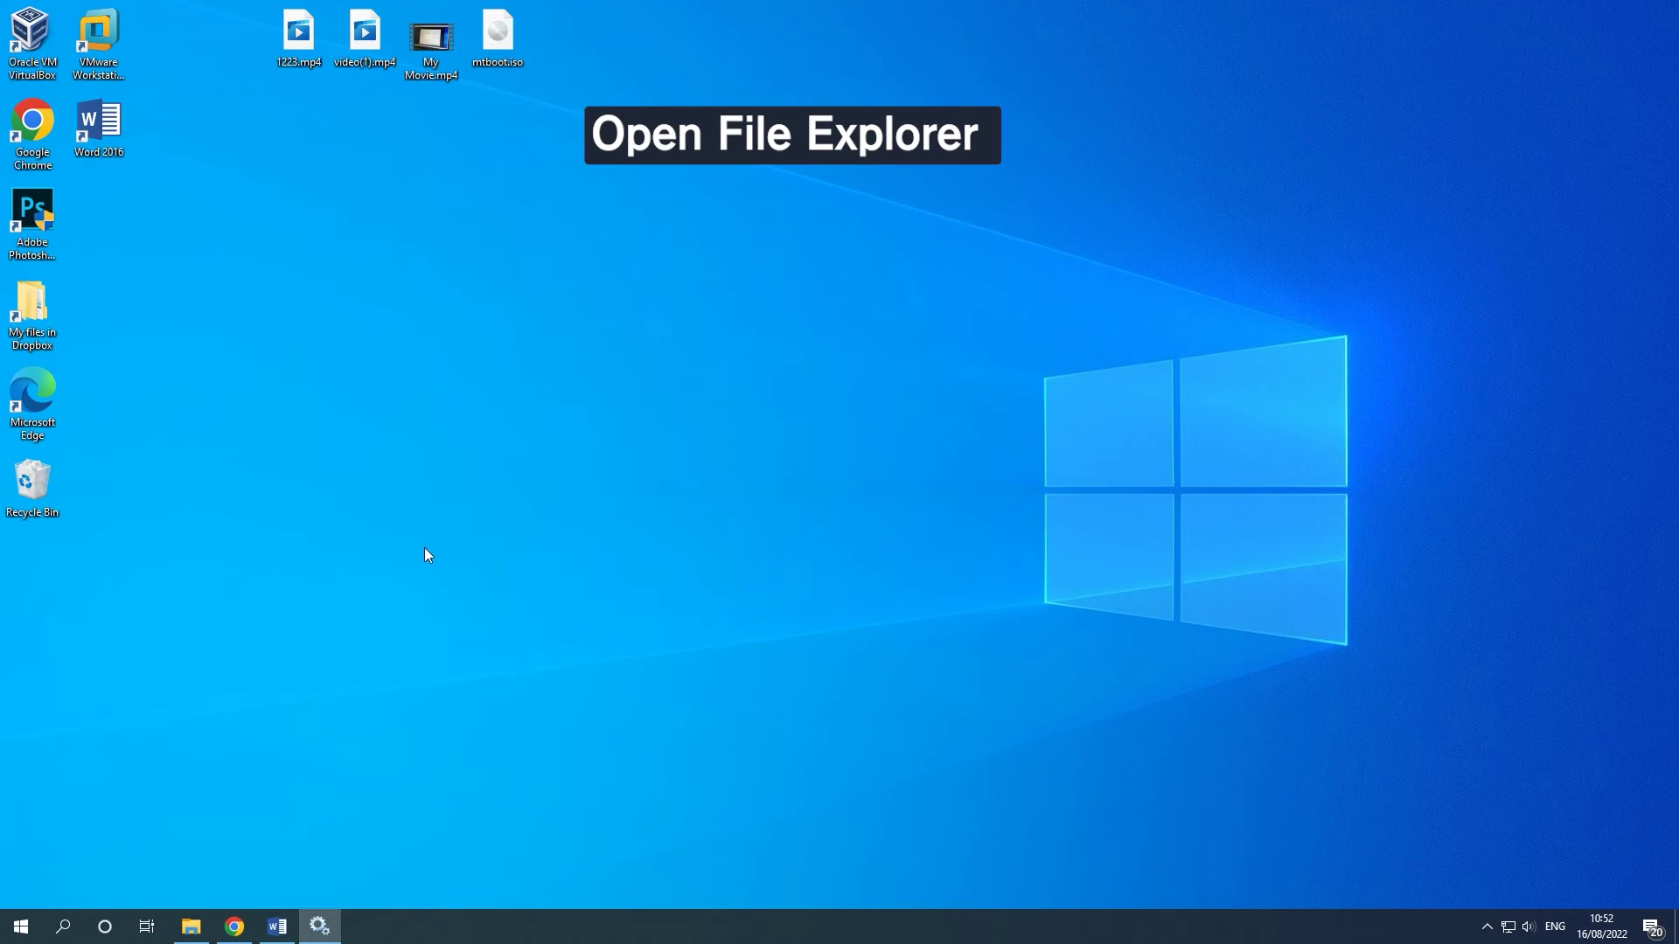
pyautogui.press('super+e')
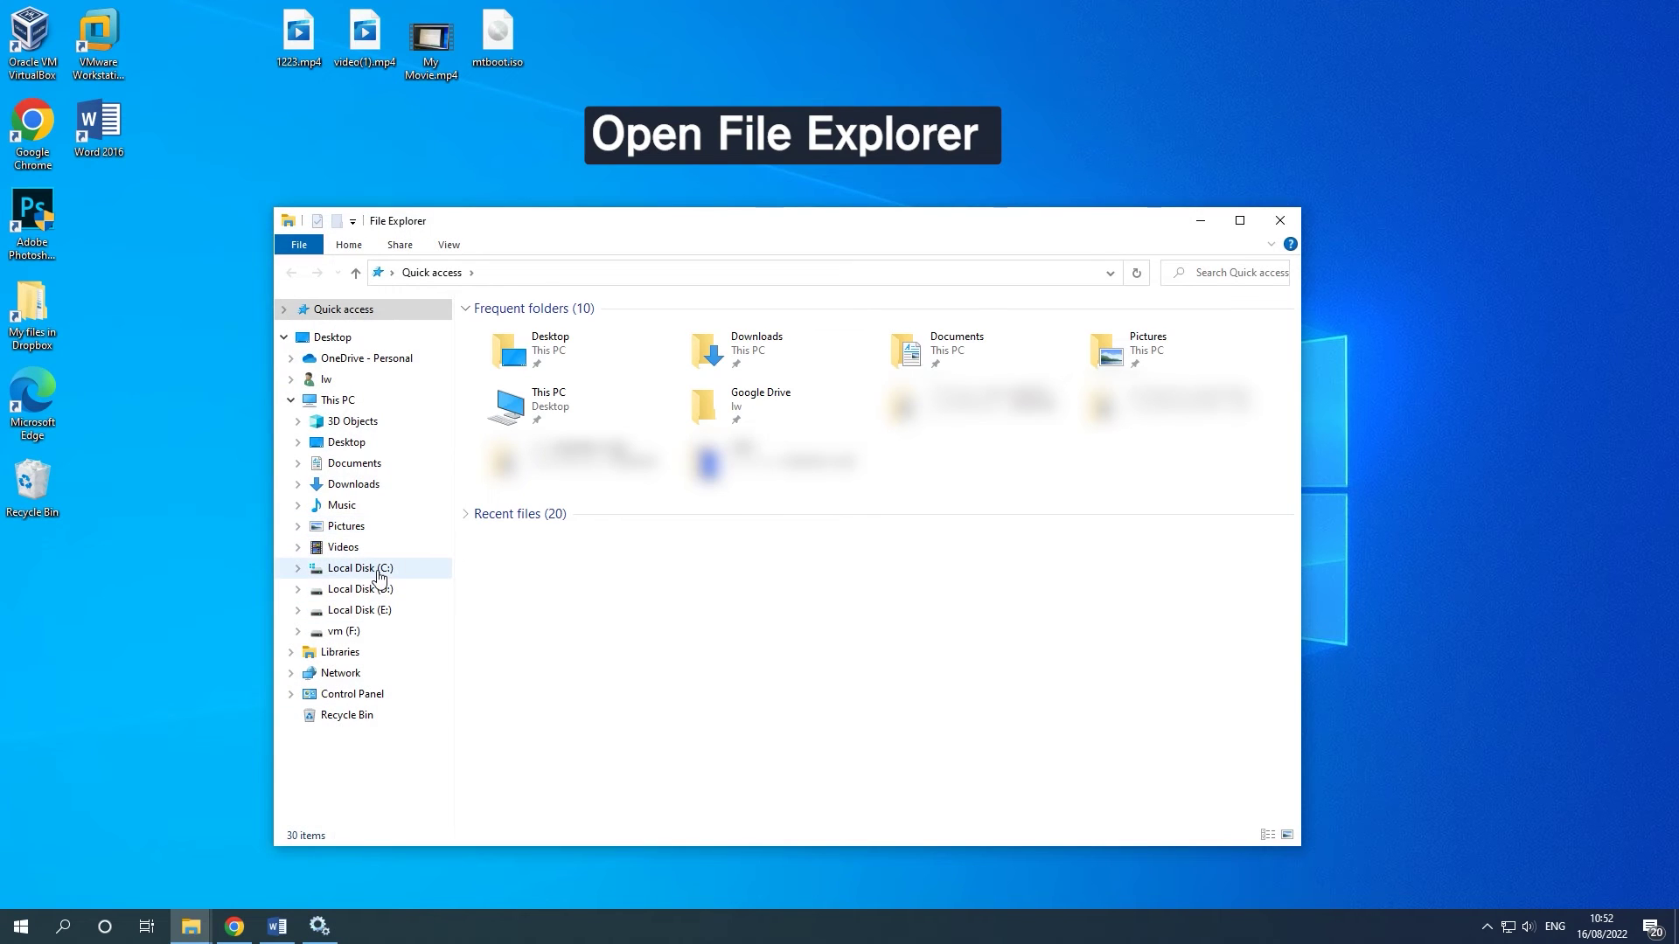
pyautogui.click(379, 569)
pyautogui.moveTo(820, 222); pyautogui.dragTo(920, 96)
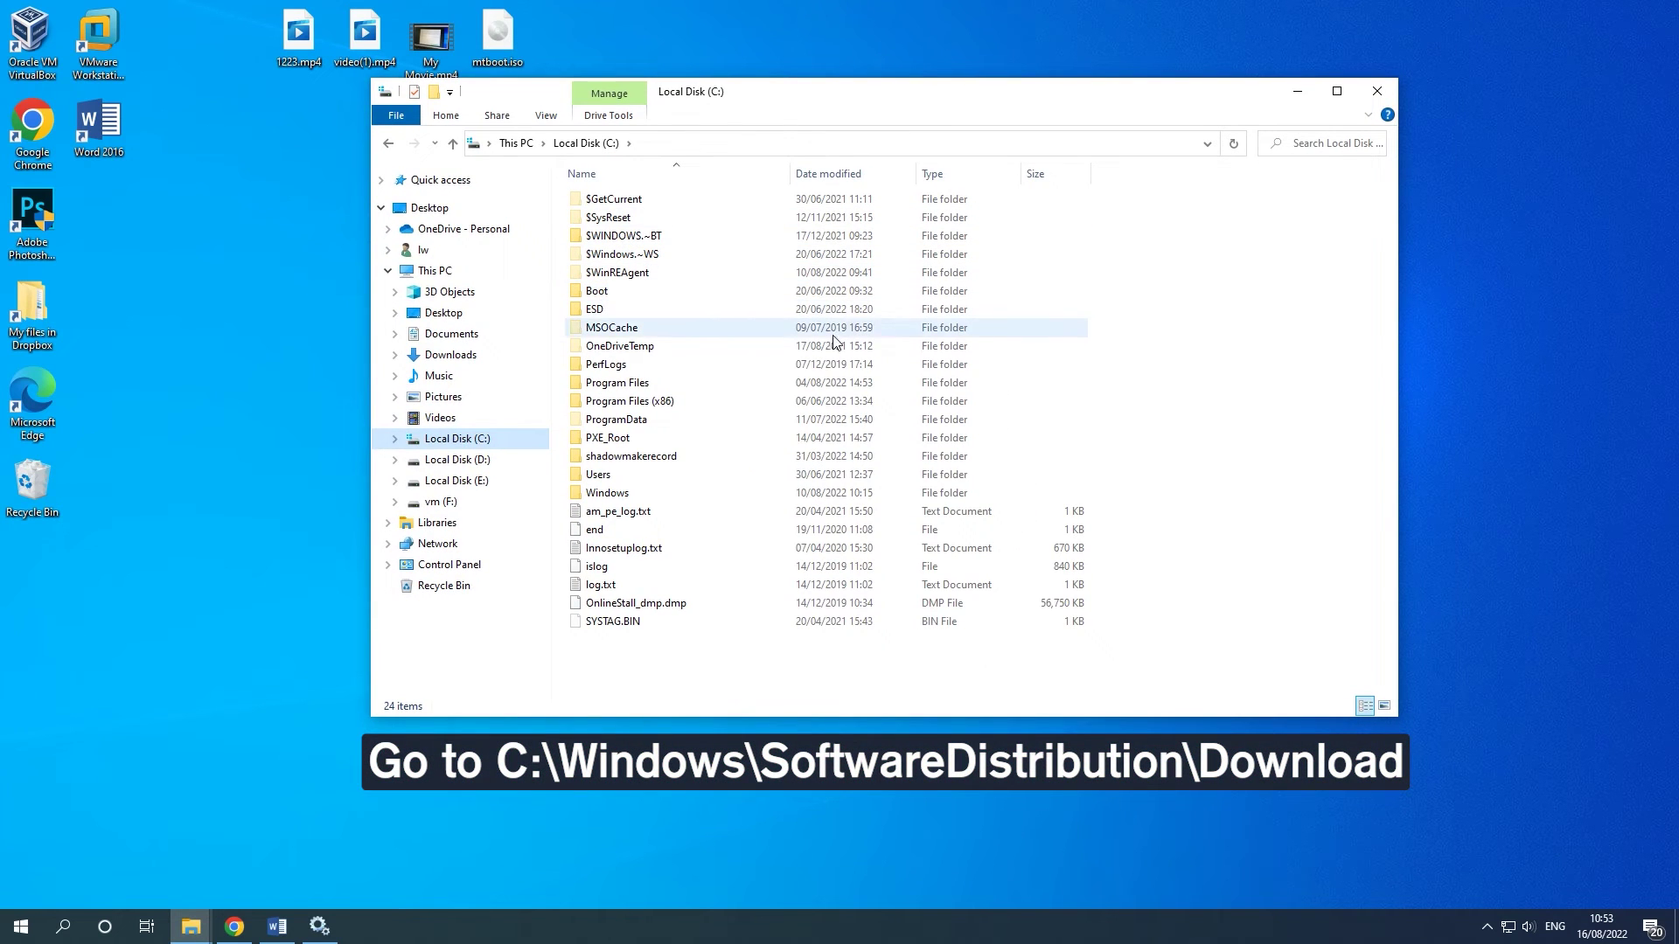
pyautogui.click(691, 494)
pyautogui.doubleClick(692, 495)
pyautogui.scroll(-9, 691, 495)
pyautogui.scroll(-2, 691, 495)
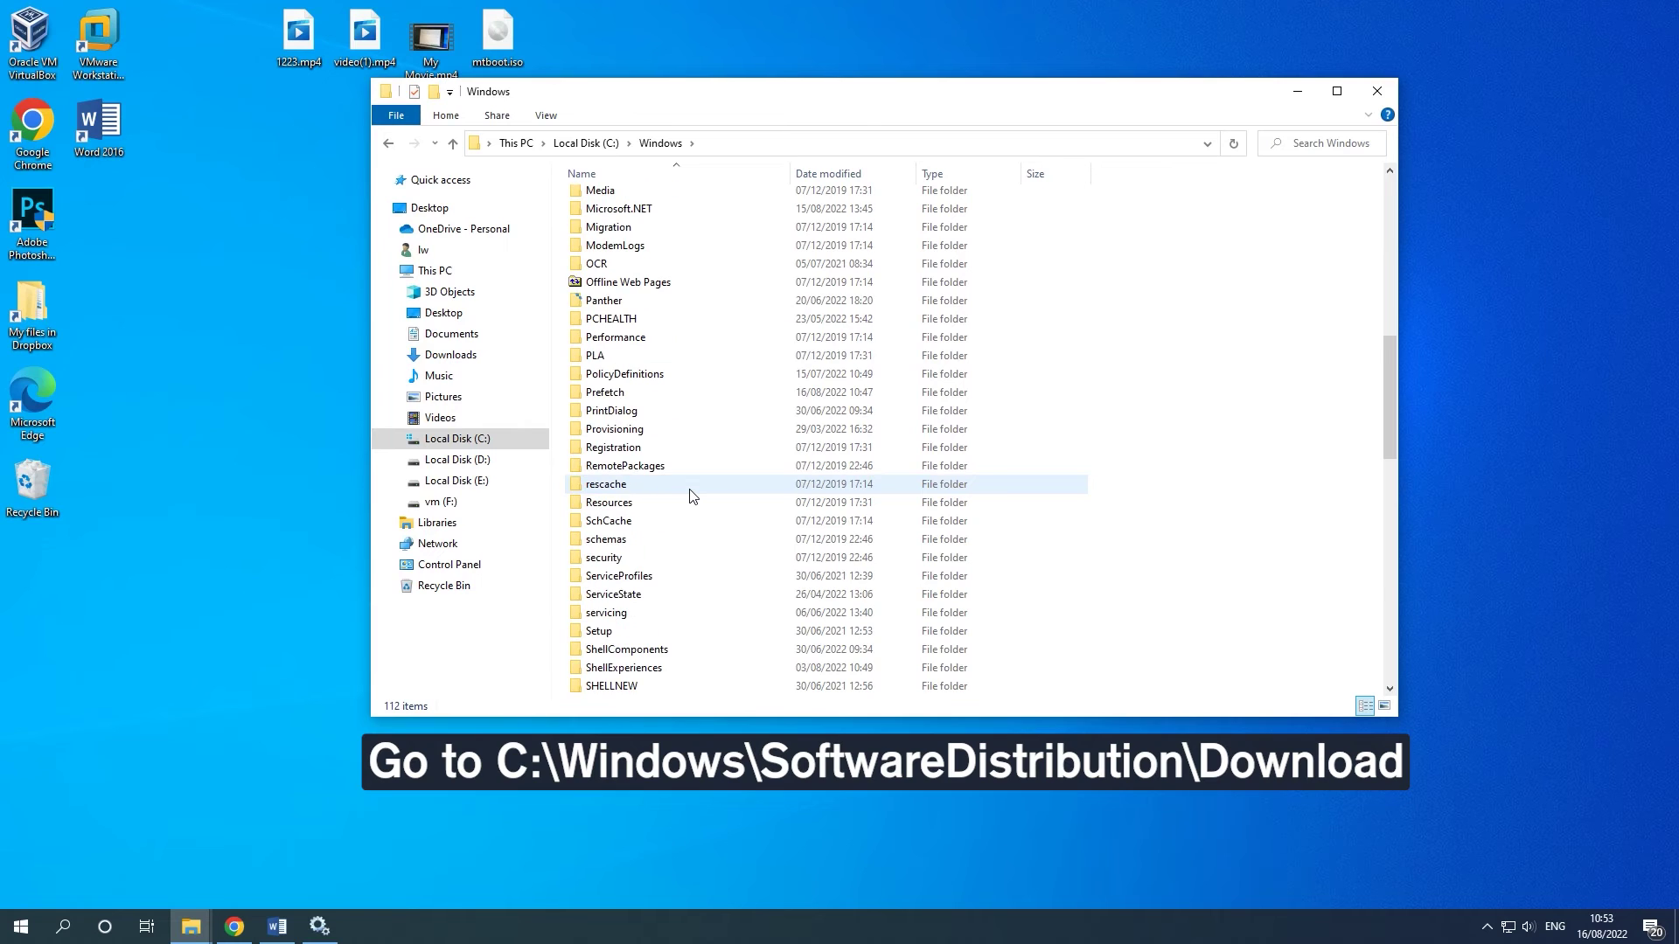
pyautogui.scroll(-1, 691, 495)
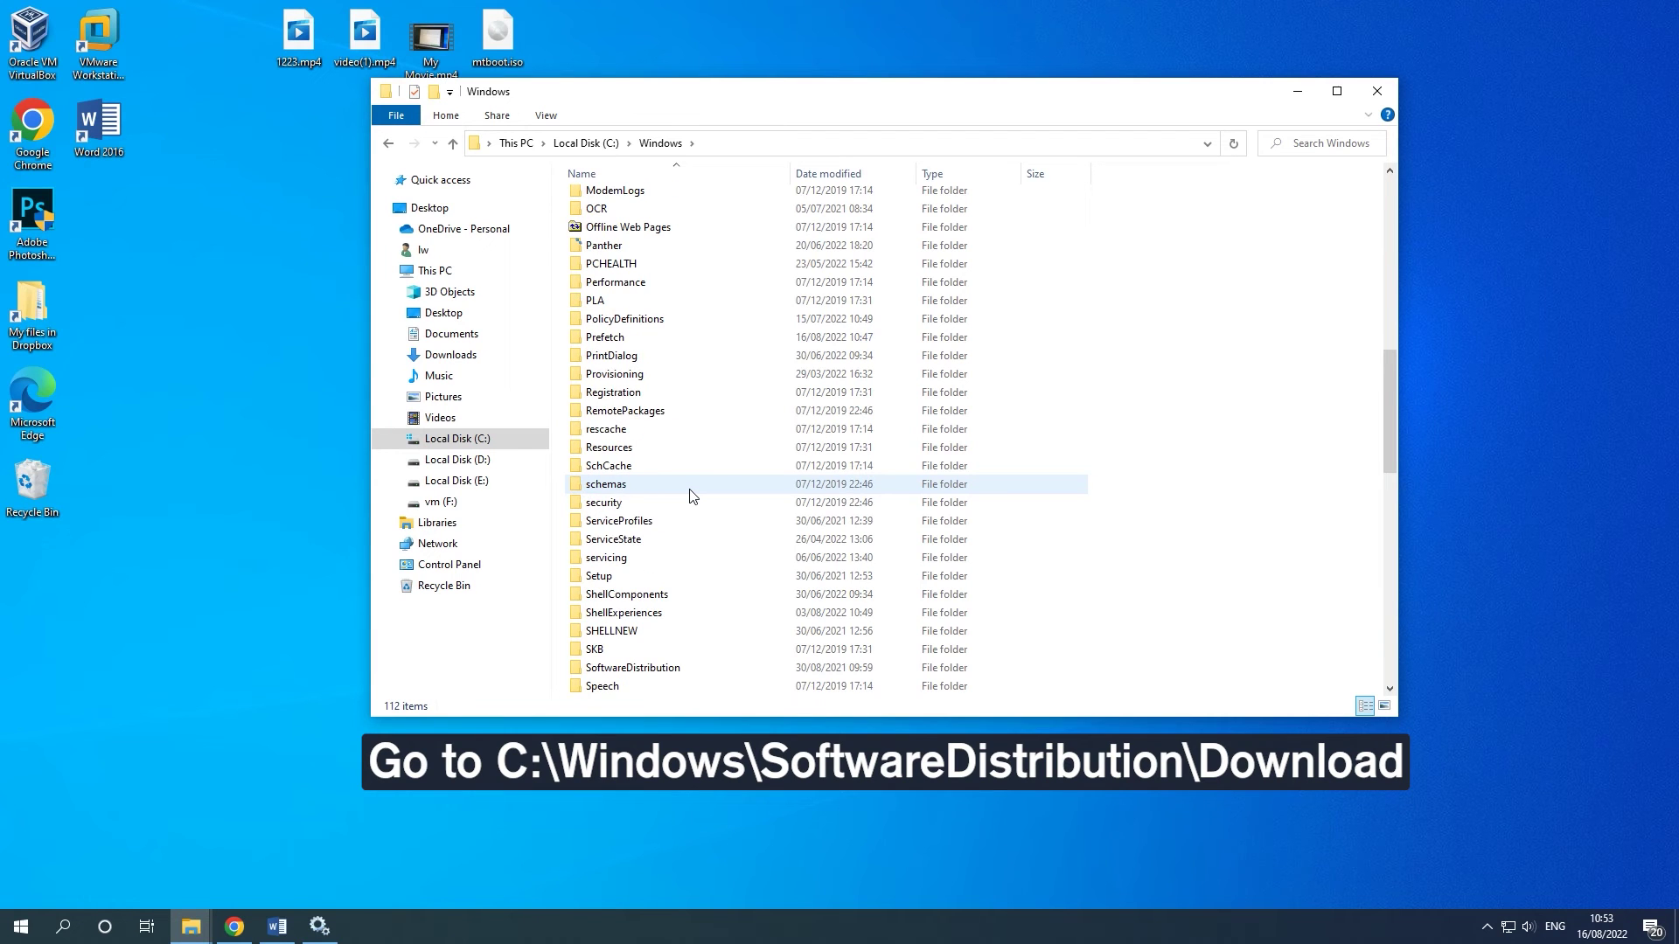
pyautogui.doubleClick(751, 670)
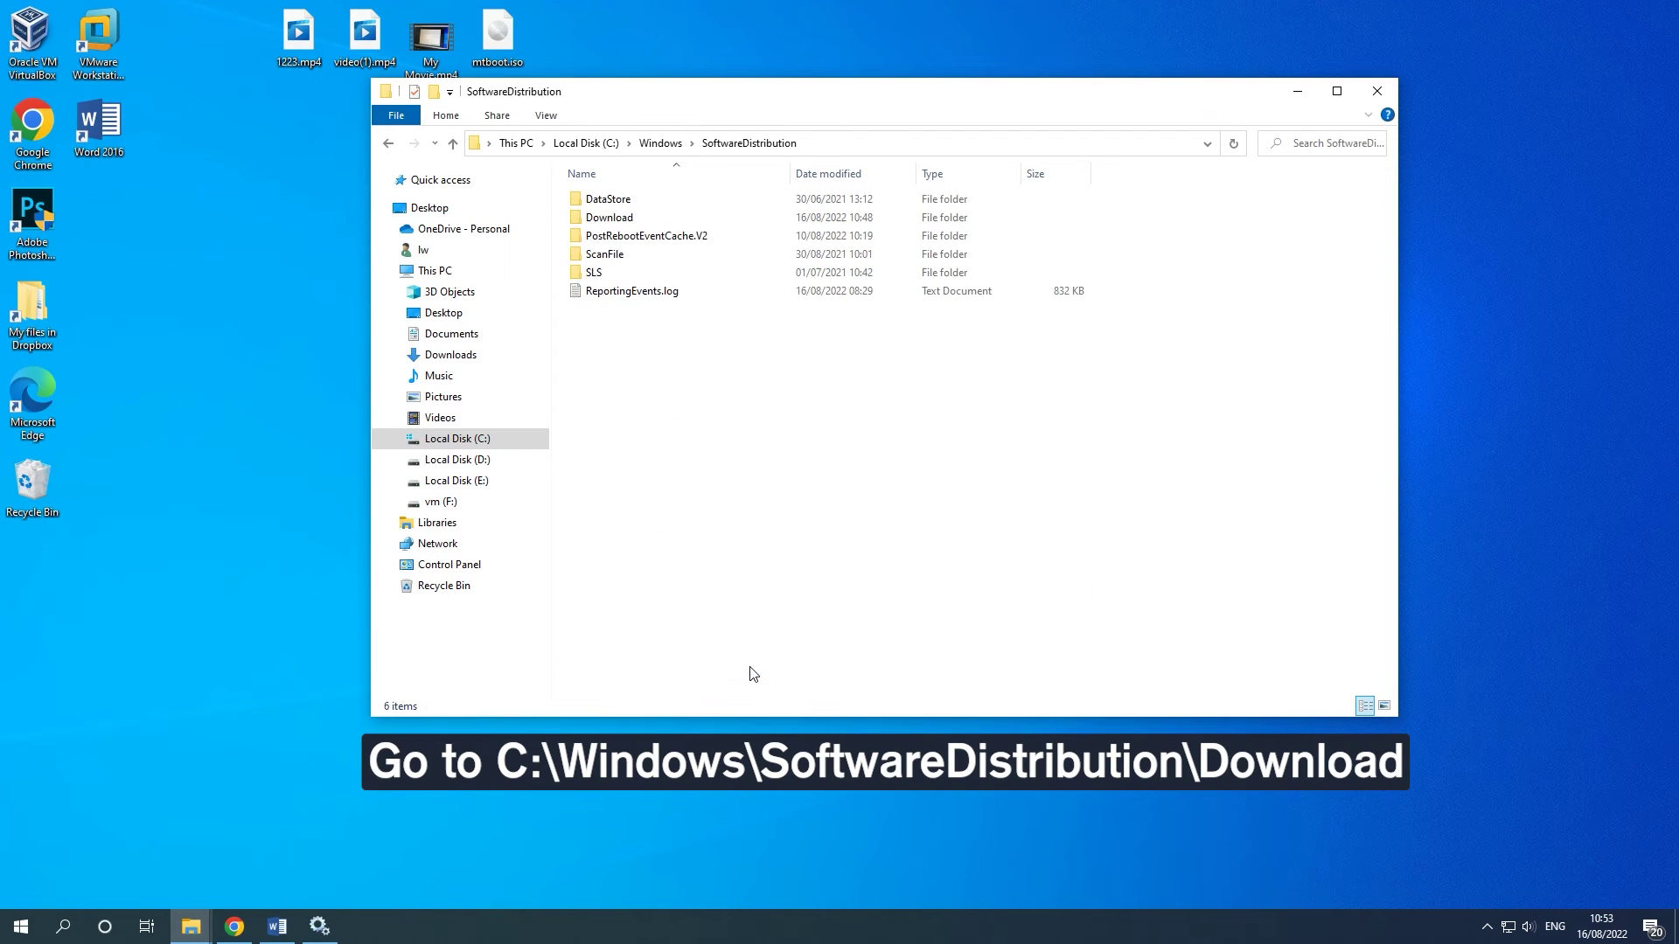
pyautogui.doubleClick(695, 218)
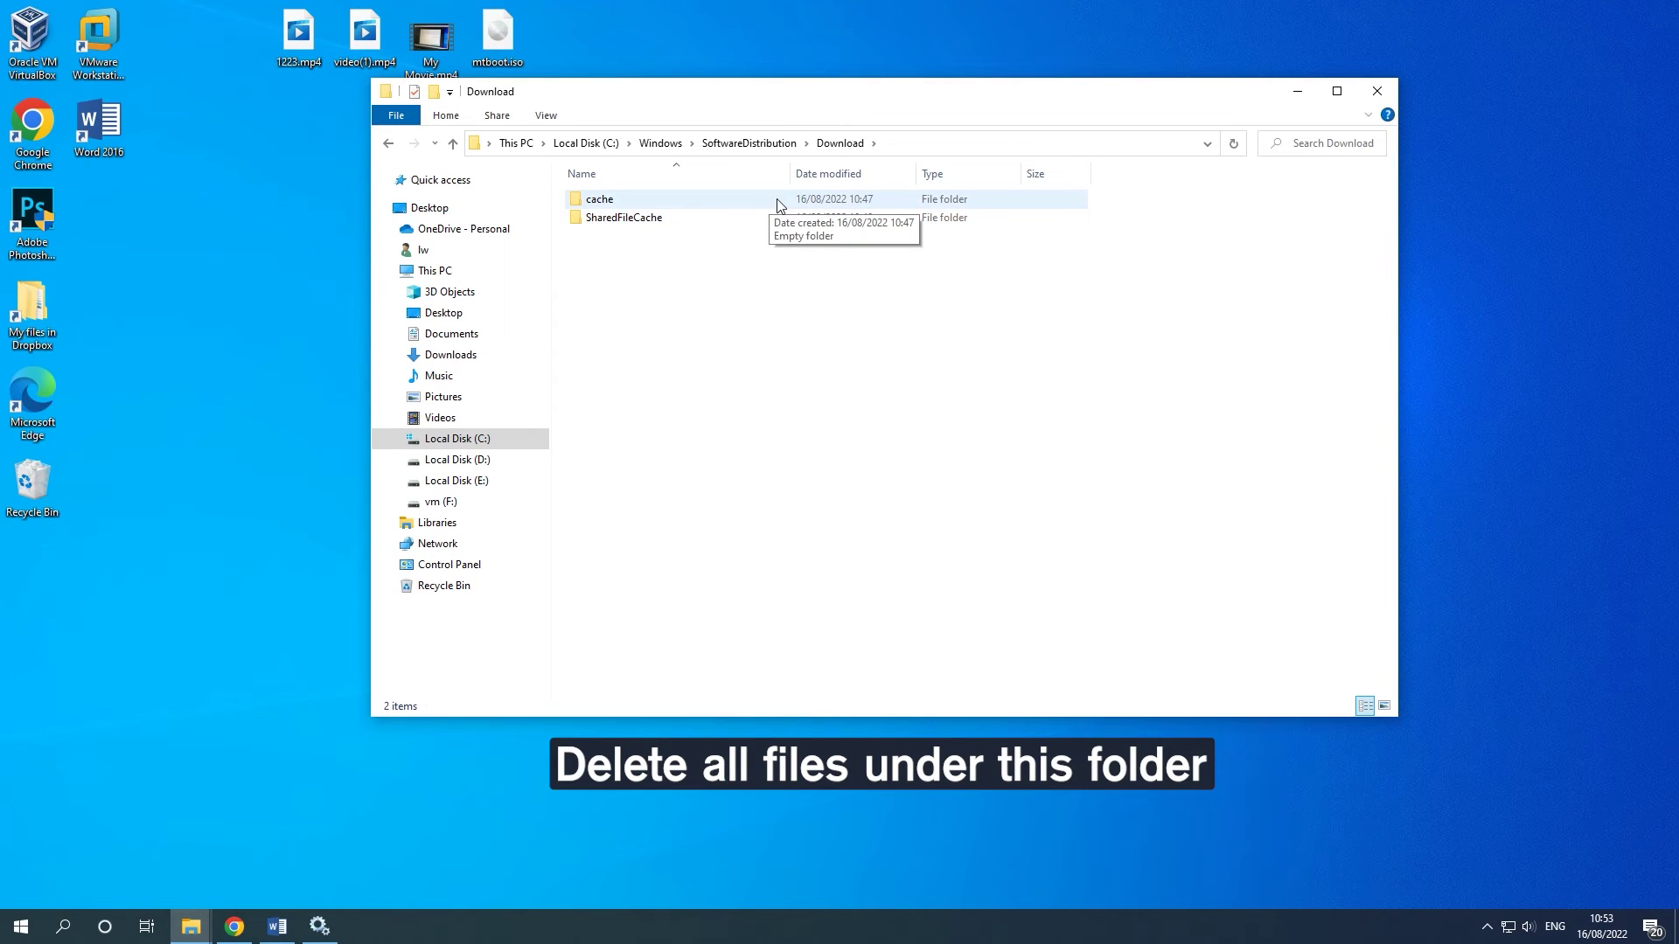
# Step: Delete the cache and SharedFileCache folders from the Download folder
pyautogui.click(783, 205)
pyautogui.keyDown('shift'); pyautogui.click(794, 216); pyautogui.keyUp('shift')
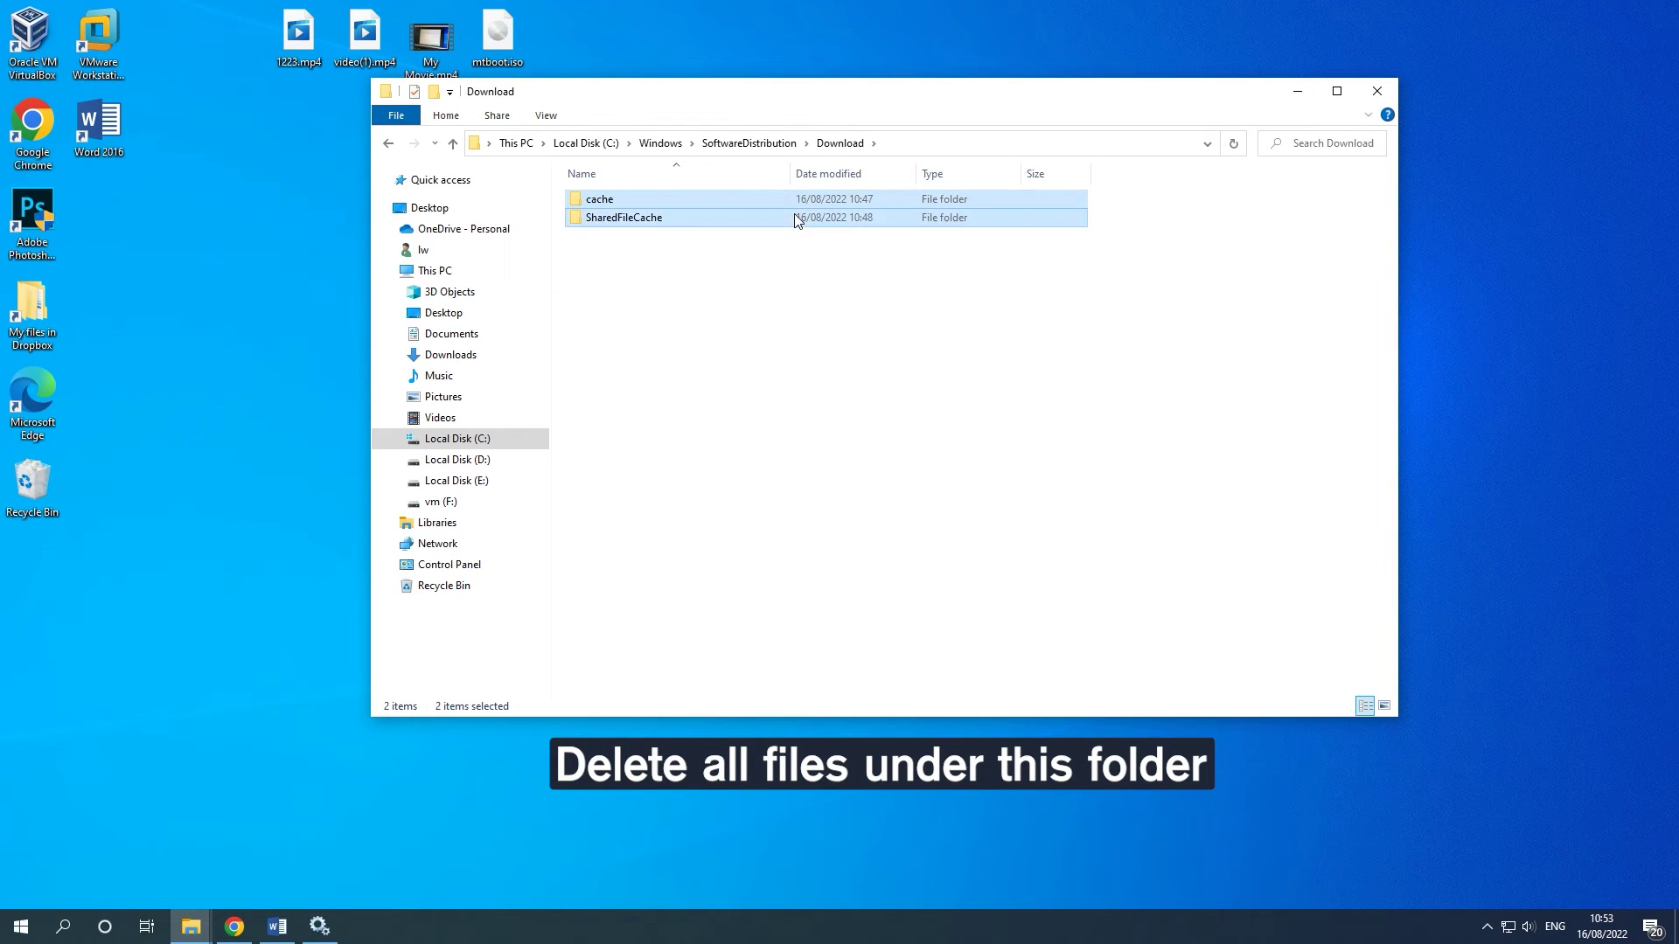
pyautogui.rightClick(794, 213)
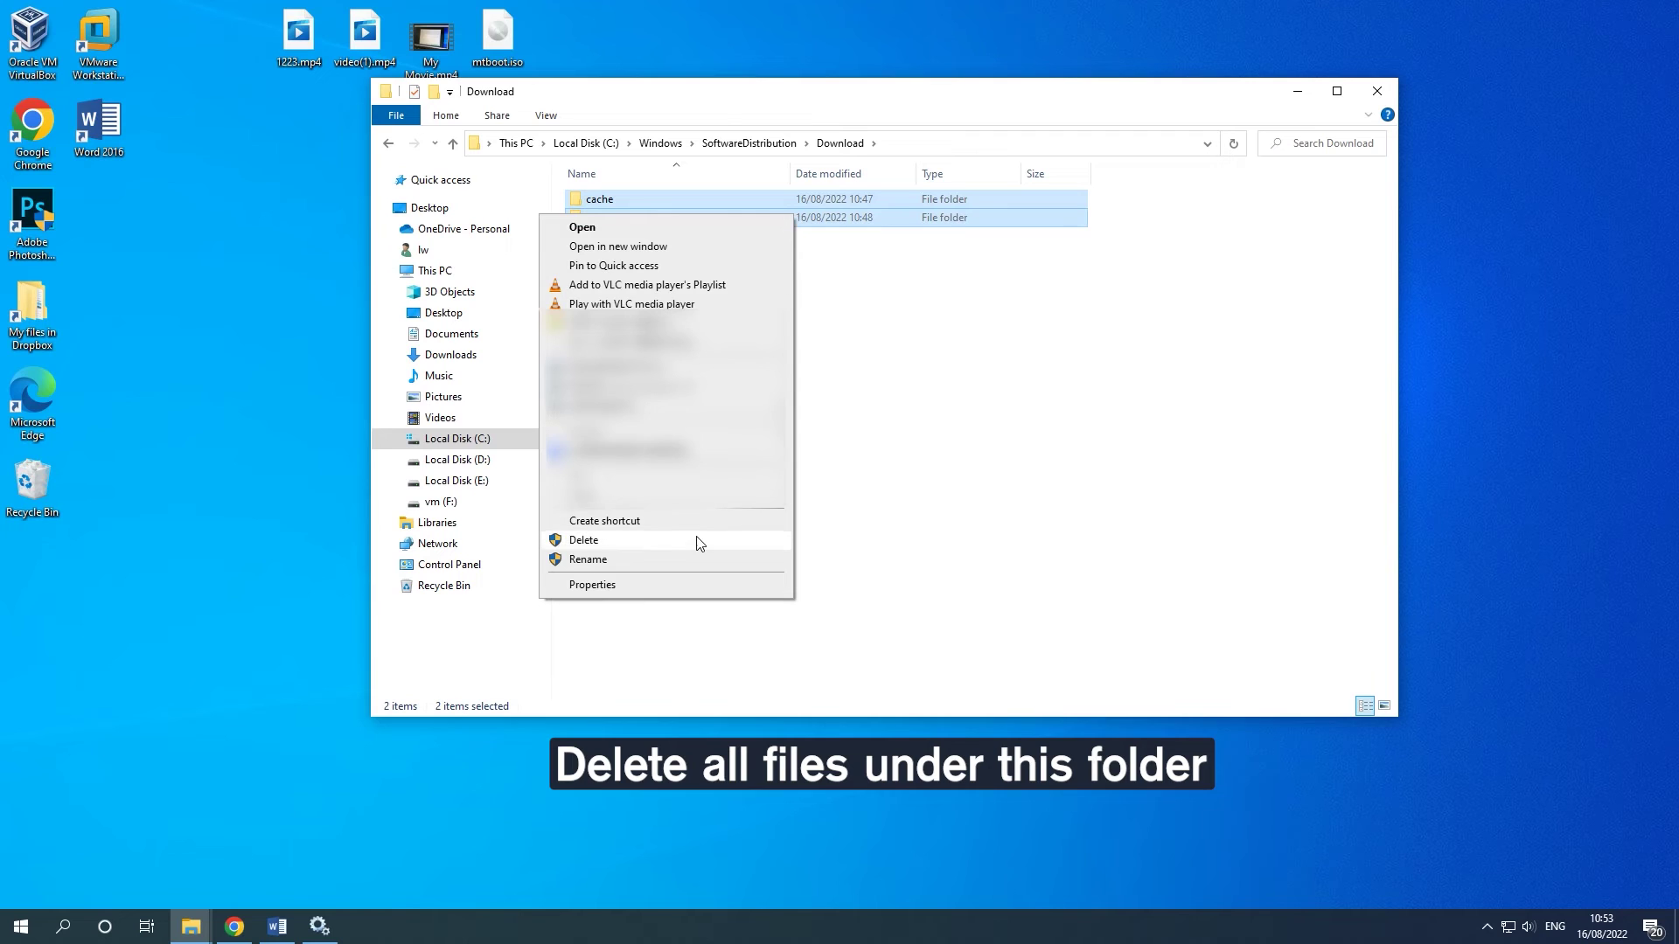
pyautogui.click(724, 547)
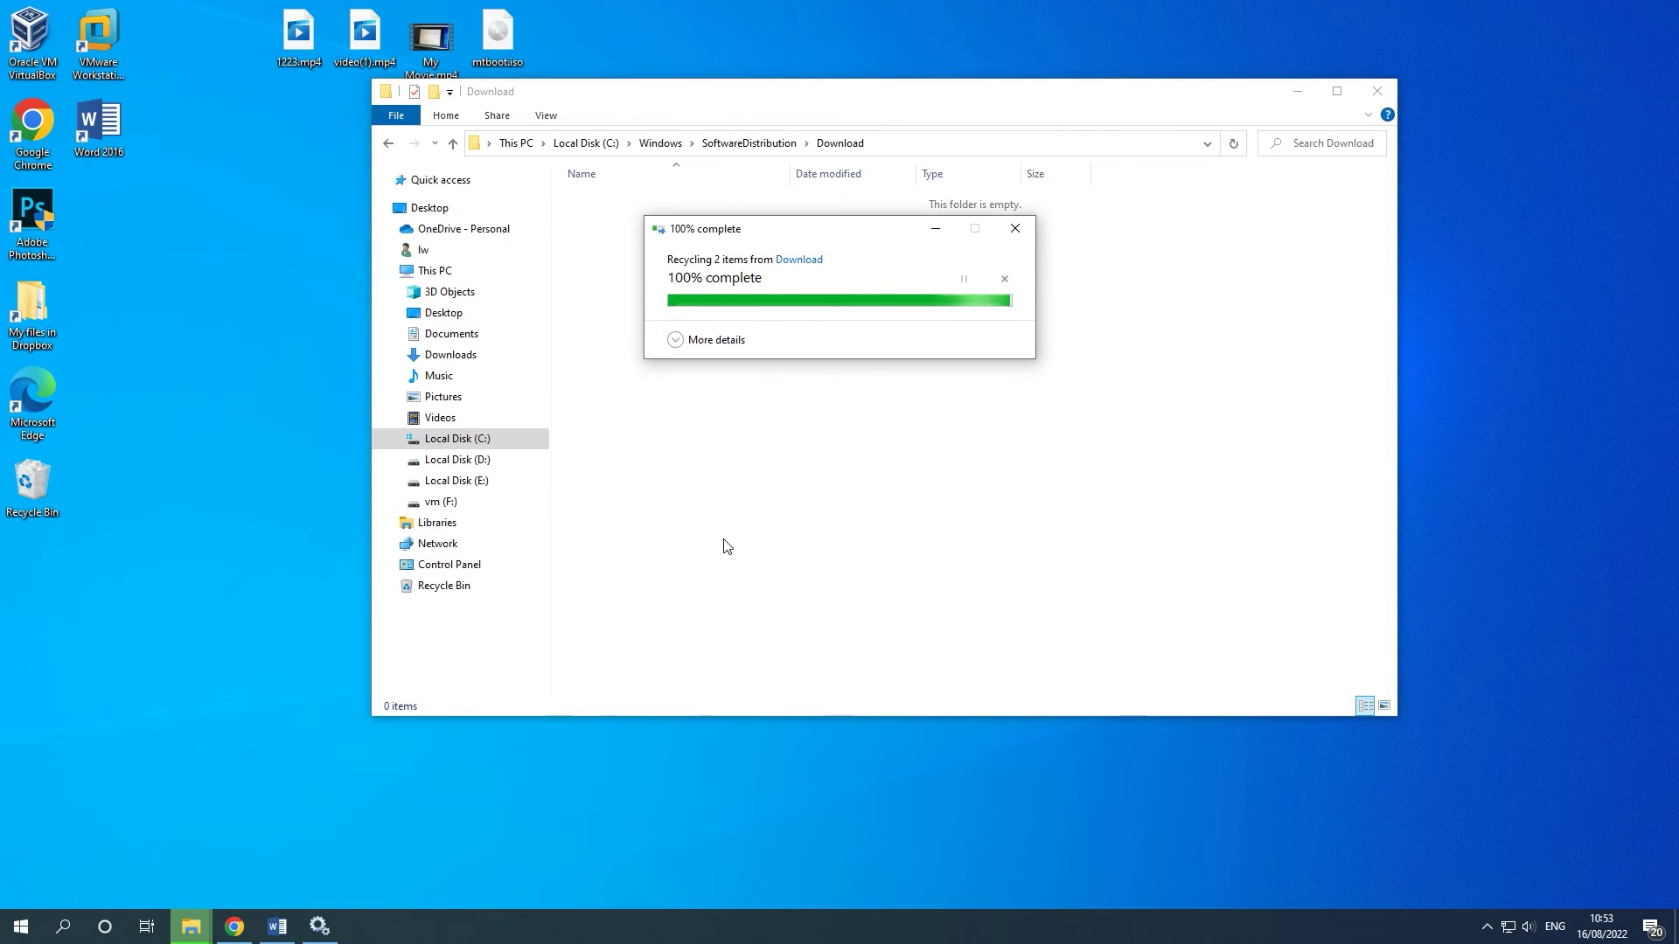
pyautogui.click(1299, 92)
# Step: Start the Windows Update service, then the Background Intelligent Transfer Service
pyautogui.click(320, 927)
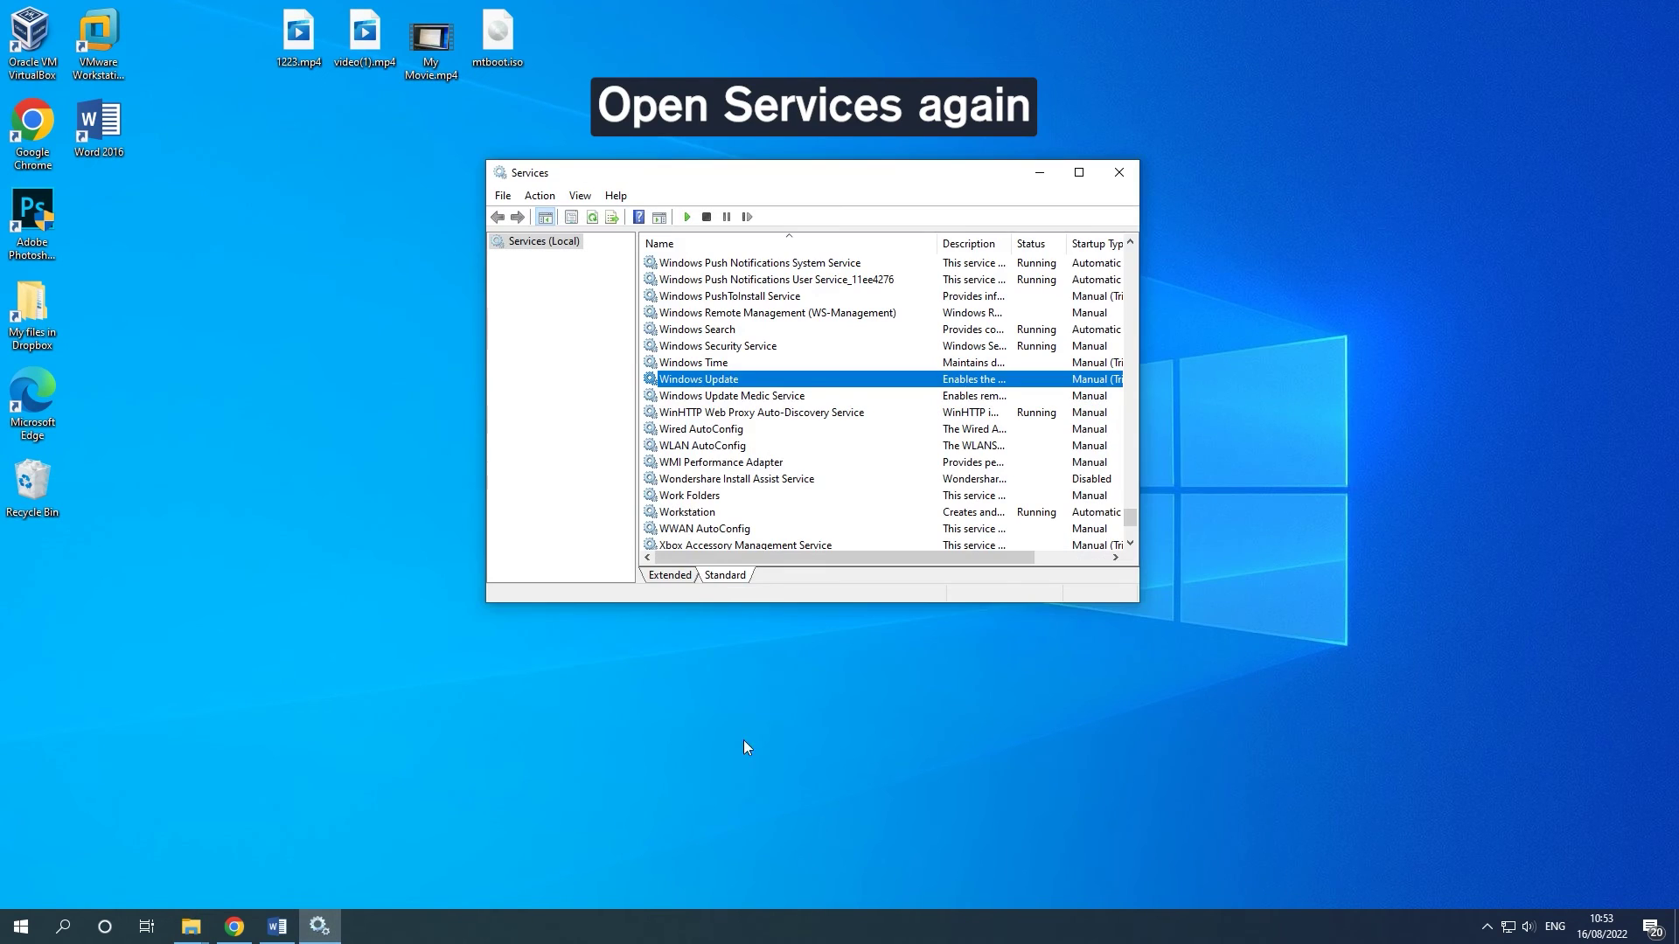
pyautogui.rightClick(891, 381)
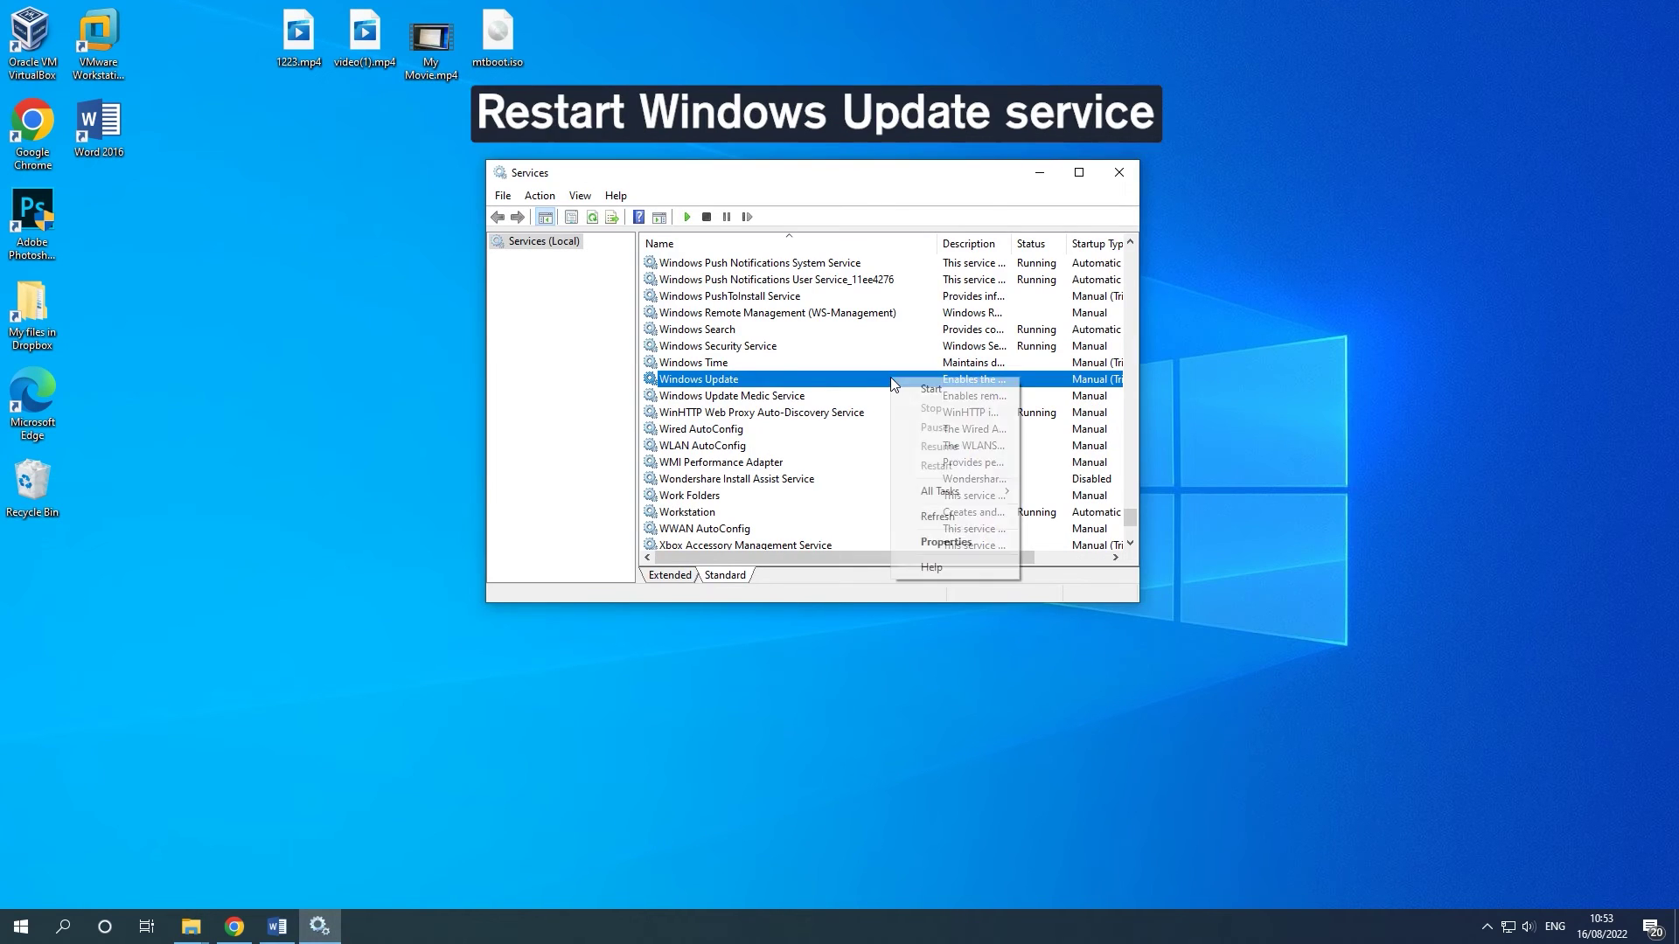
pyautogui.click(977, 396)
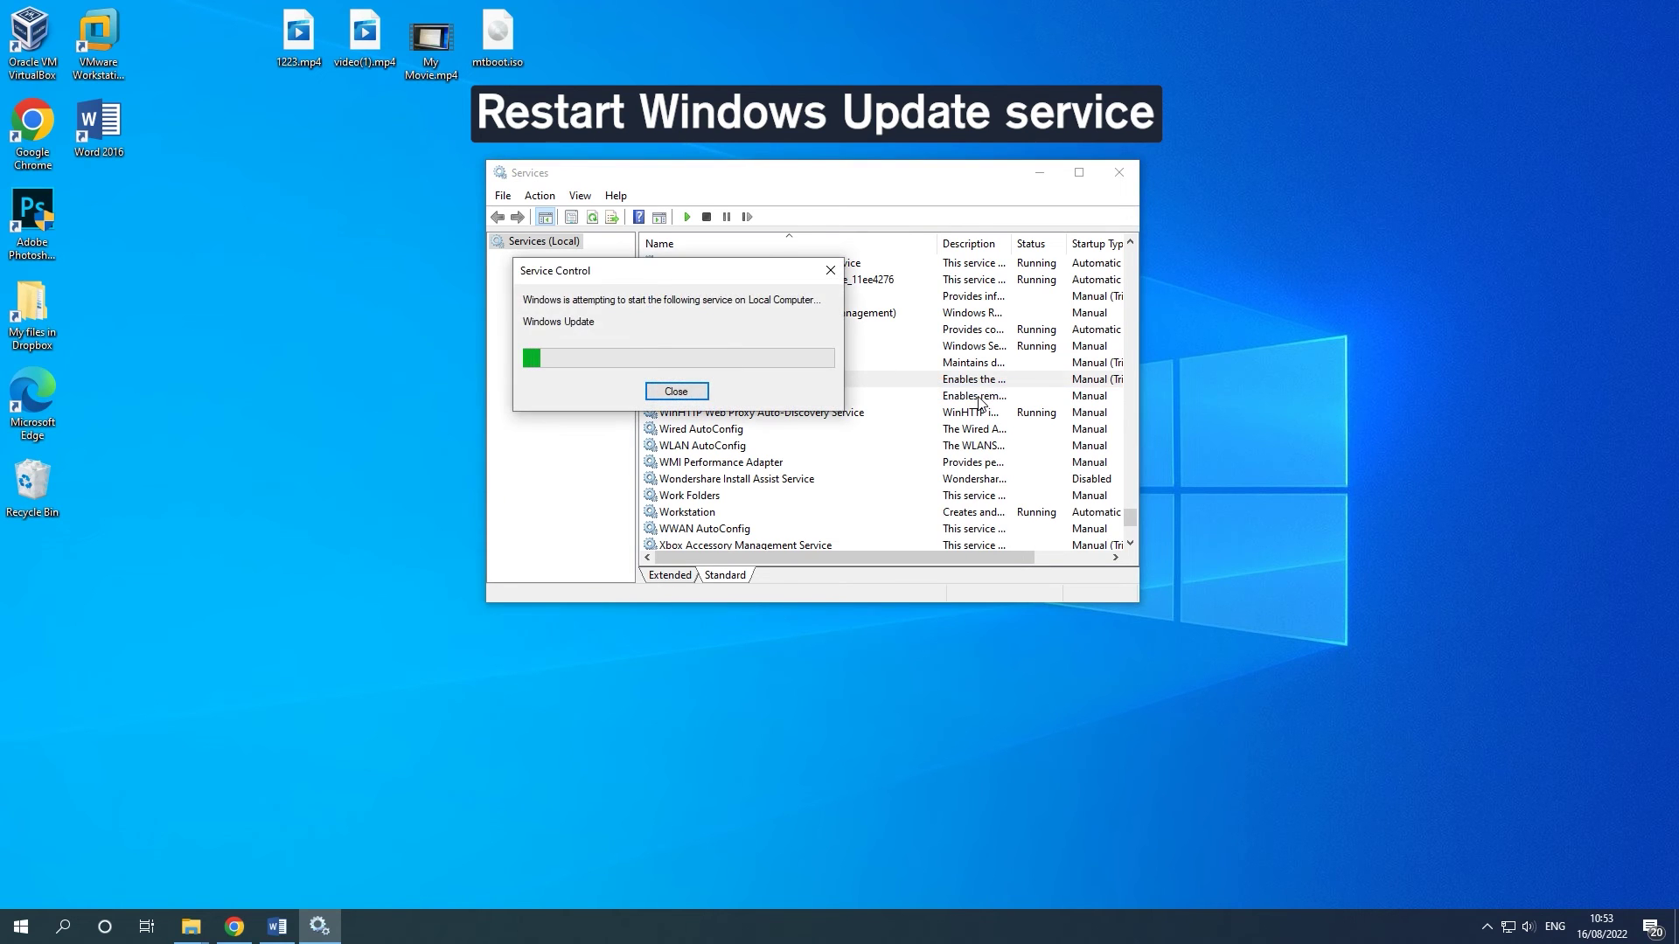
pyautogui.moveTo(1130, 518); pyautogui.dragTo(1149, 223)
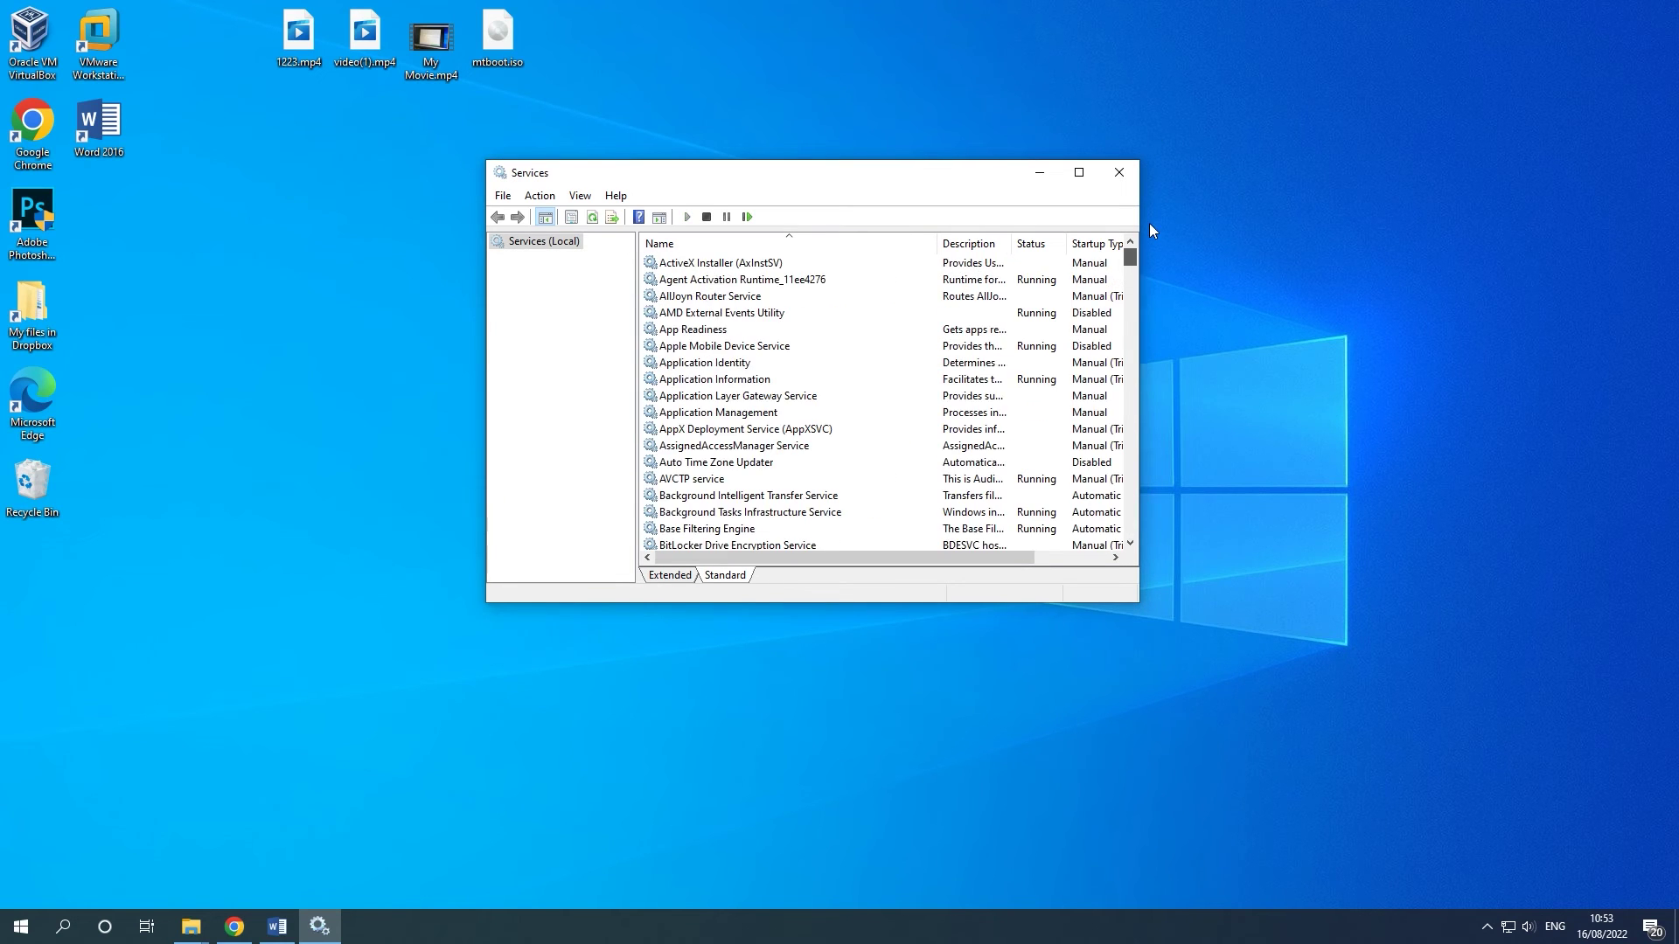
pyautogui.click(913, 497)
pyautogui.rightClick(914, 499)
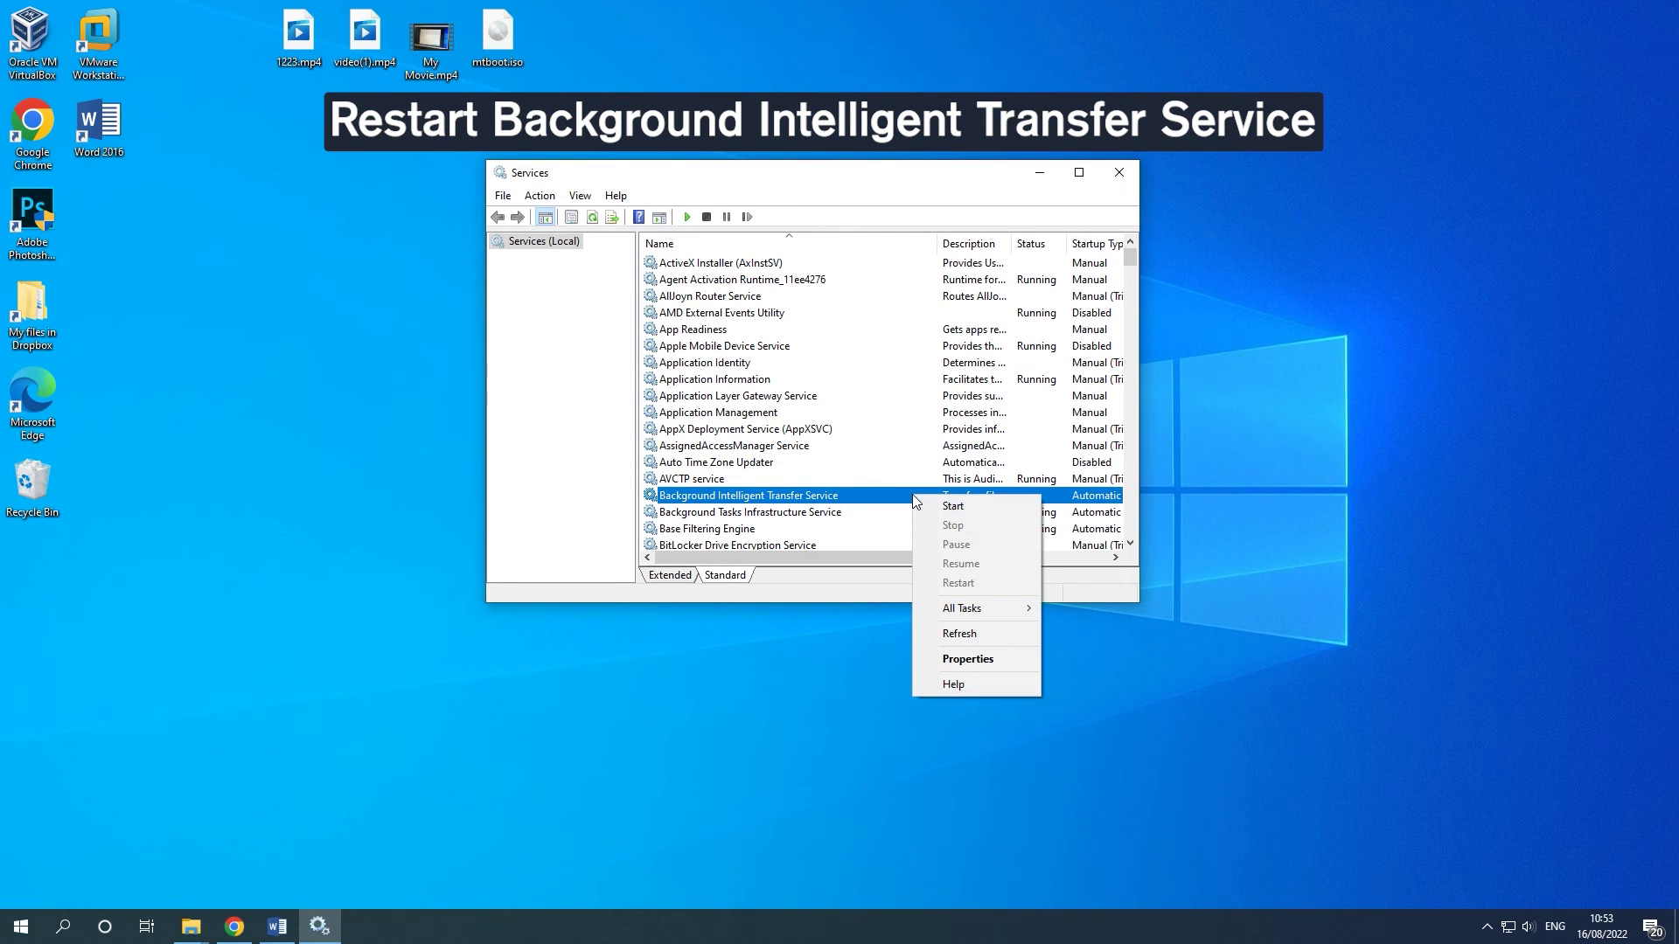
pyautogui.click(952, 508)
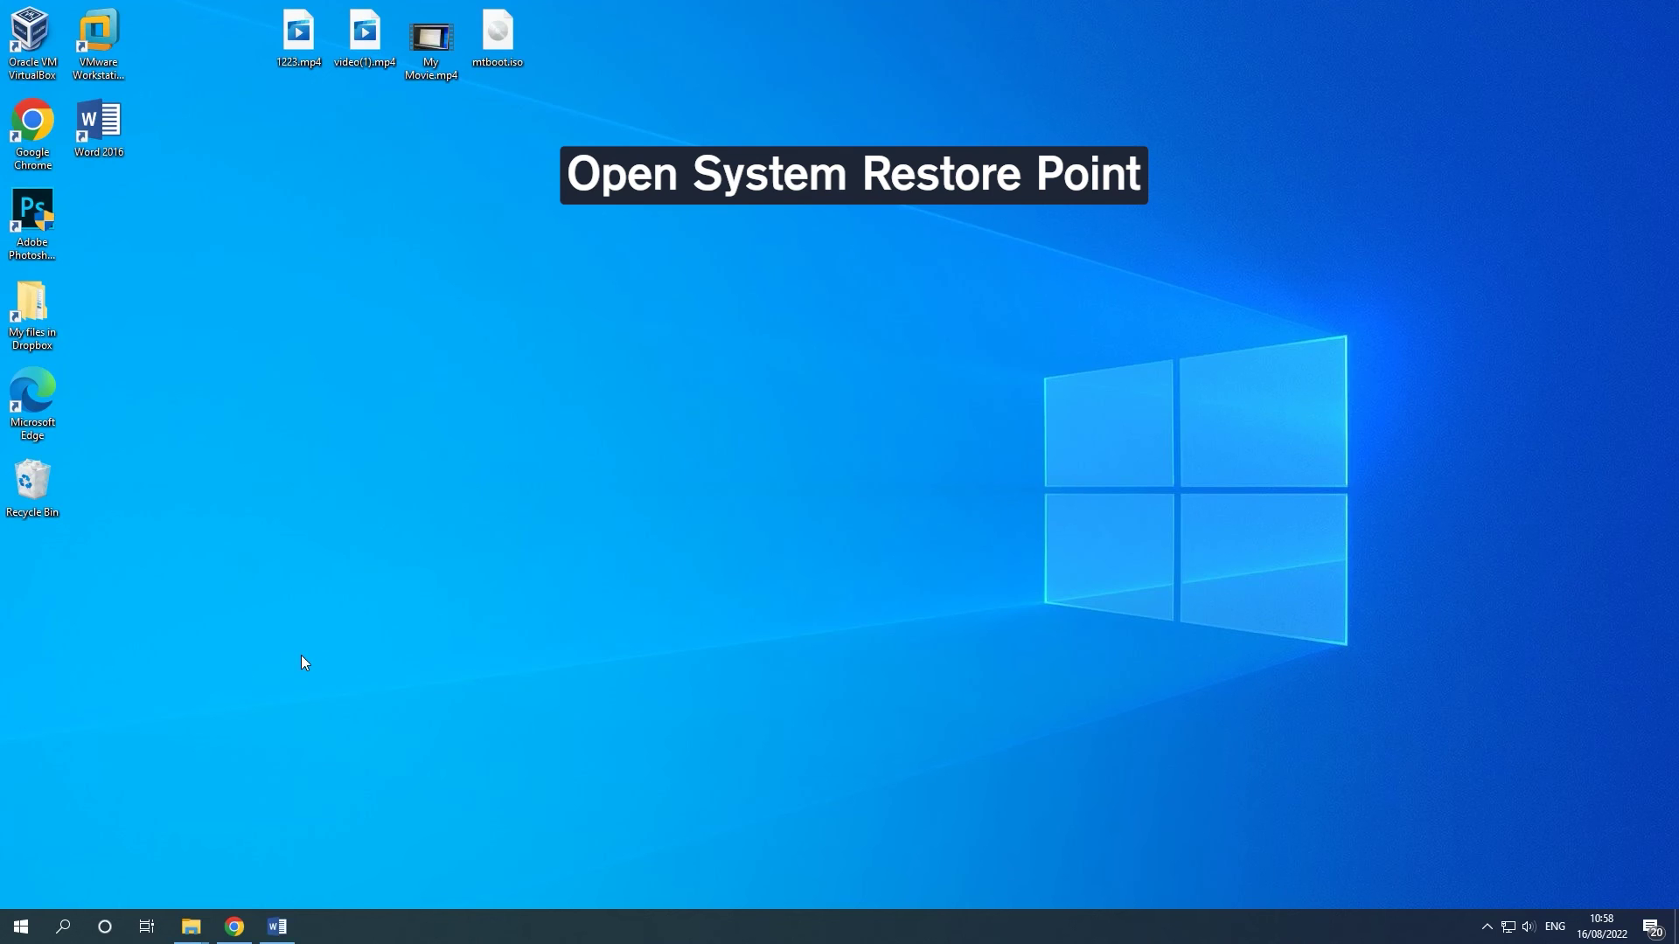
# Step: Search for 'create a restore point' and open the System Protection settings
pyautogui.click(62, 926)
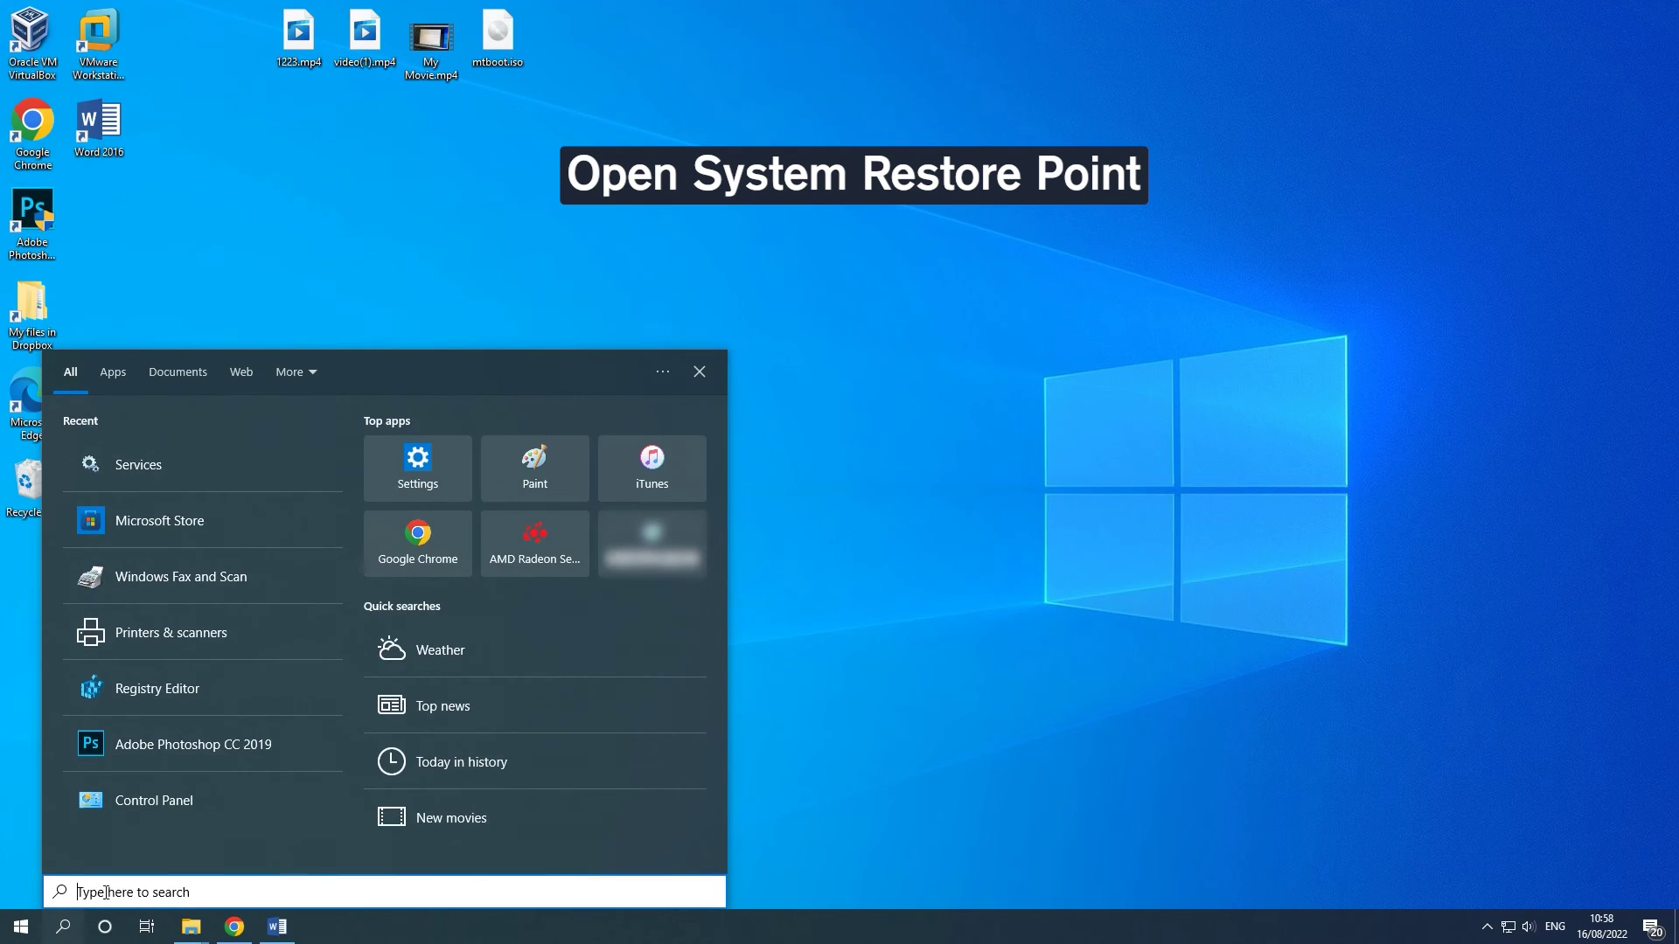
pyautogui.write('create a restore point')
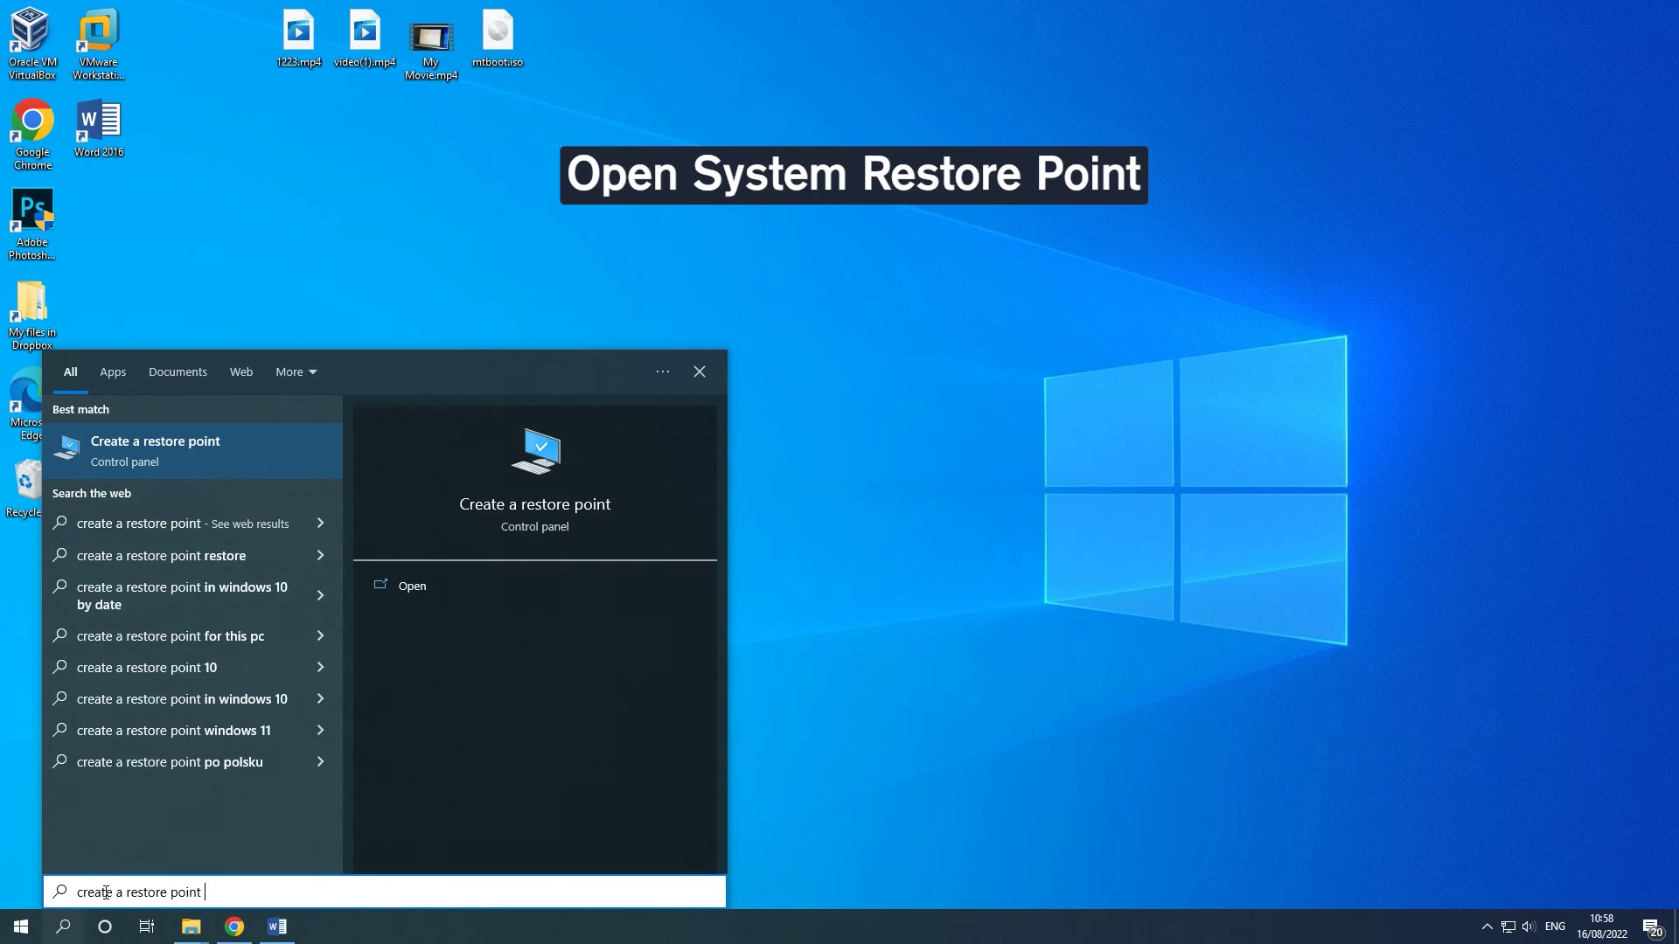
pyautogui.click(525, 594)
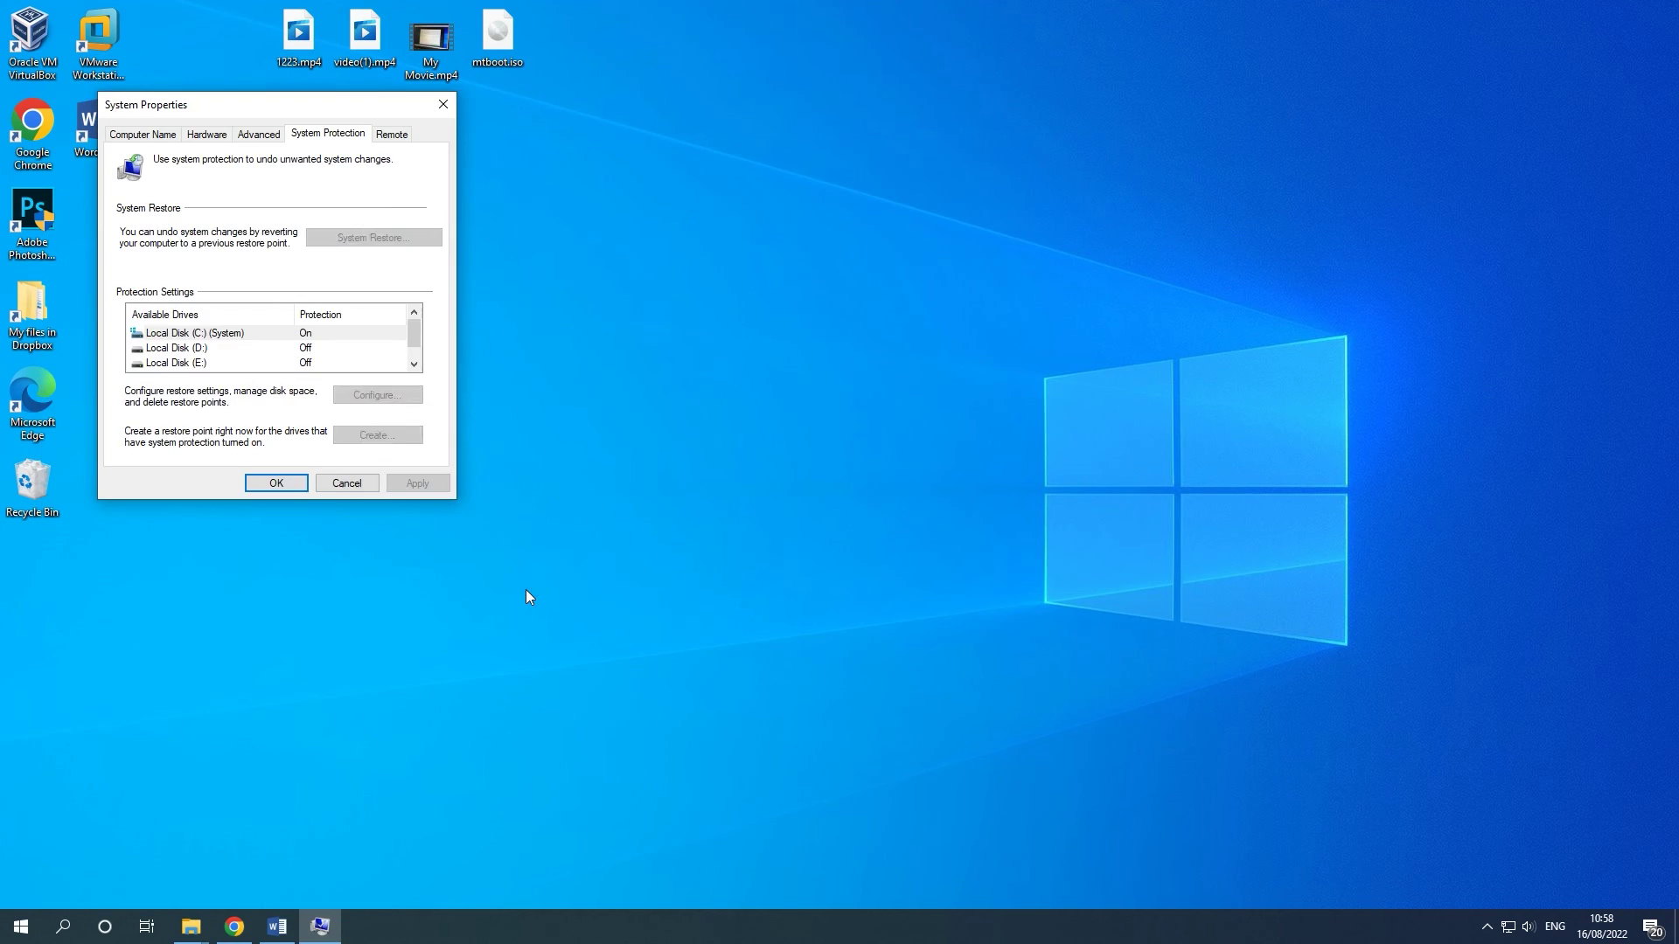
# Step: Launch System Restore and select the 10/08/2022 09:40:01 restore point for confirmation
pyautogui.moveTo(304, 111); pyautogui.dragTo(846, 160)
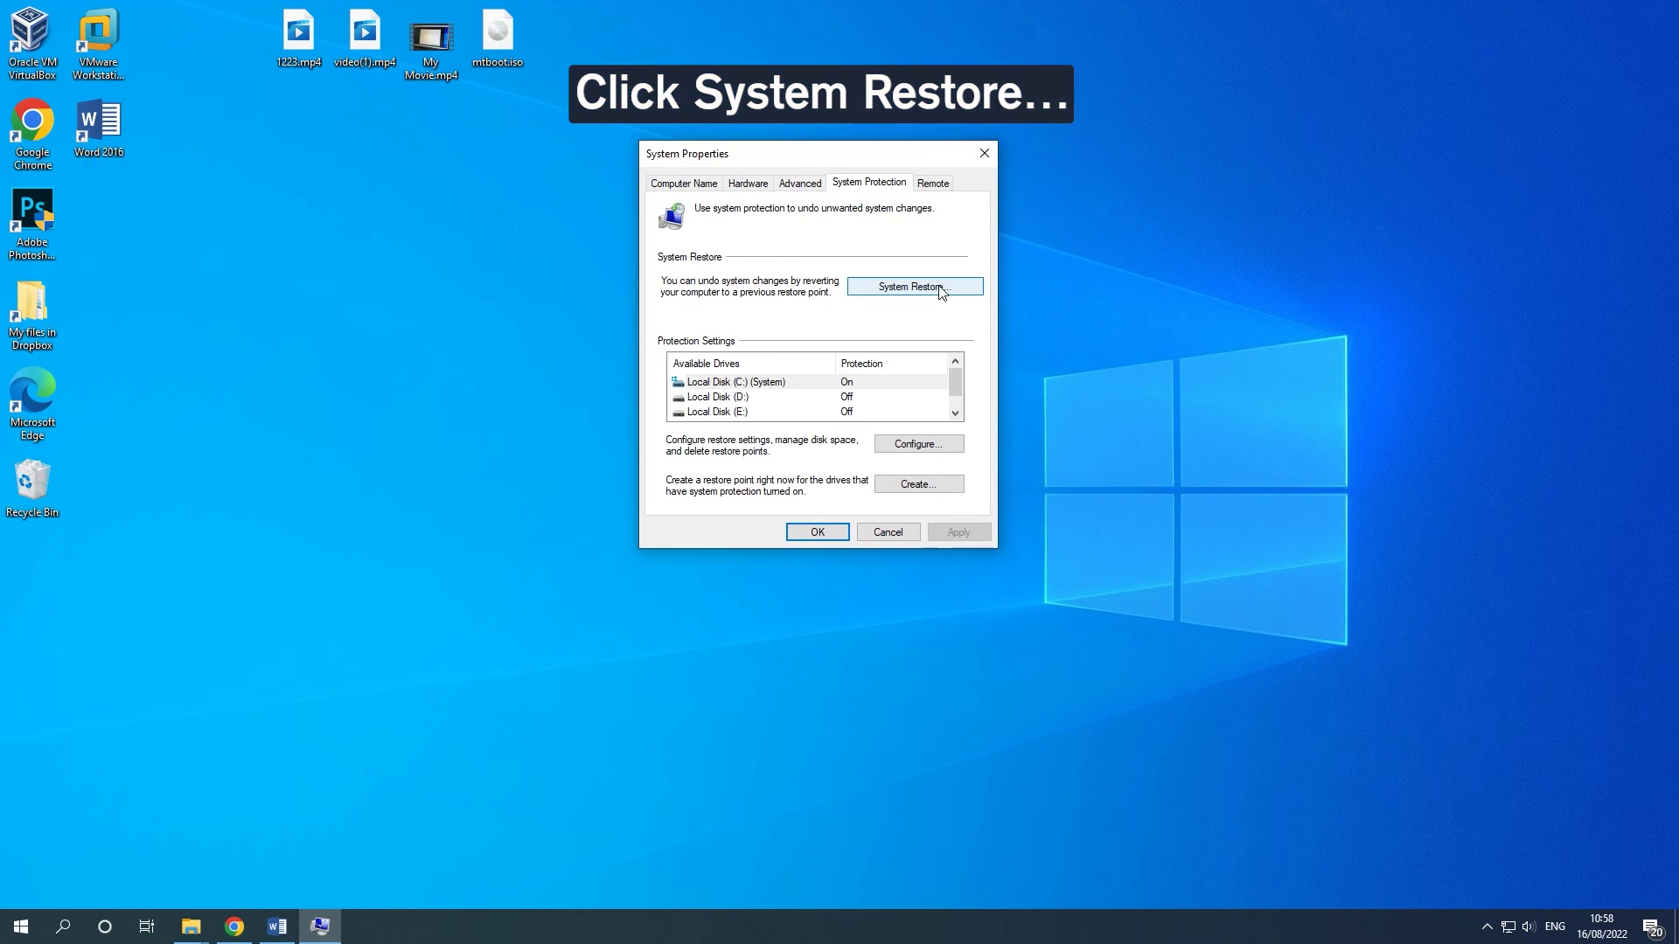
pyautogui.click(942, 288)
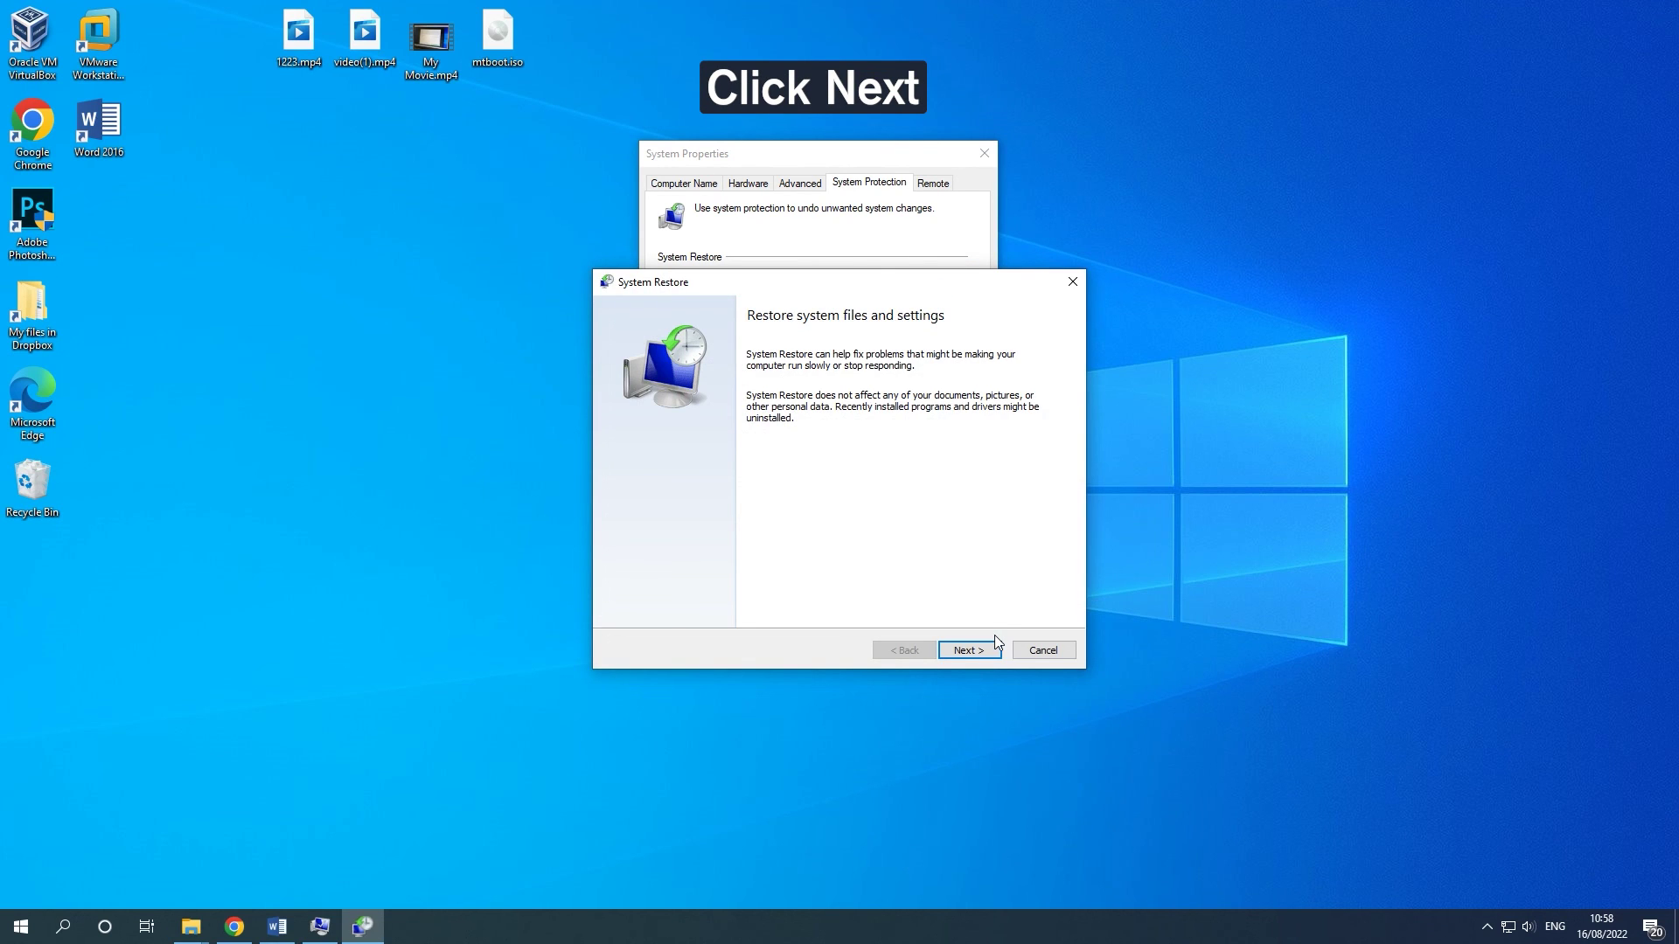
pyautogui.click(981, 656)
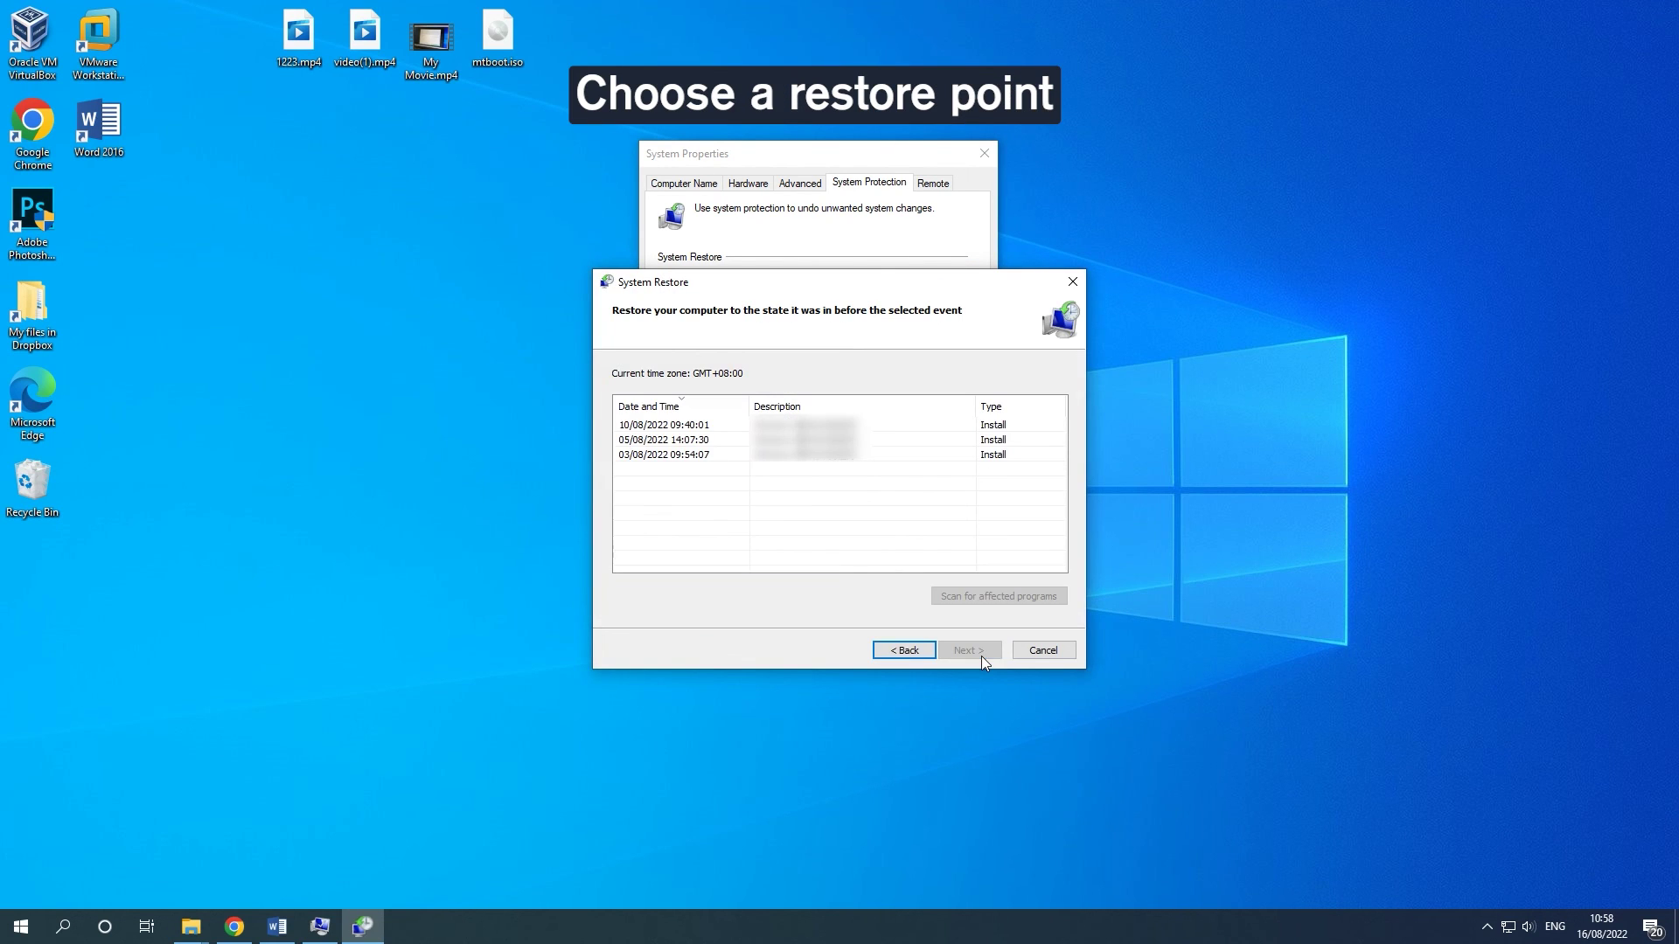
pyautogui.click(665, 425)
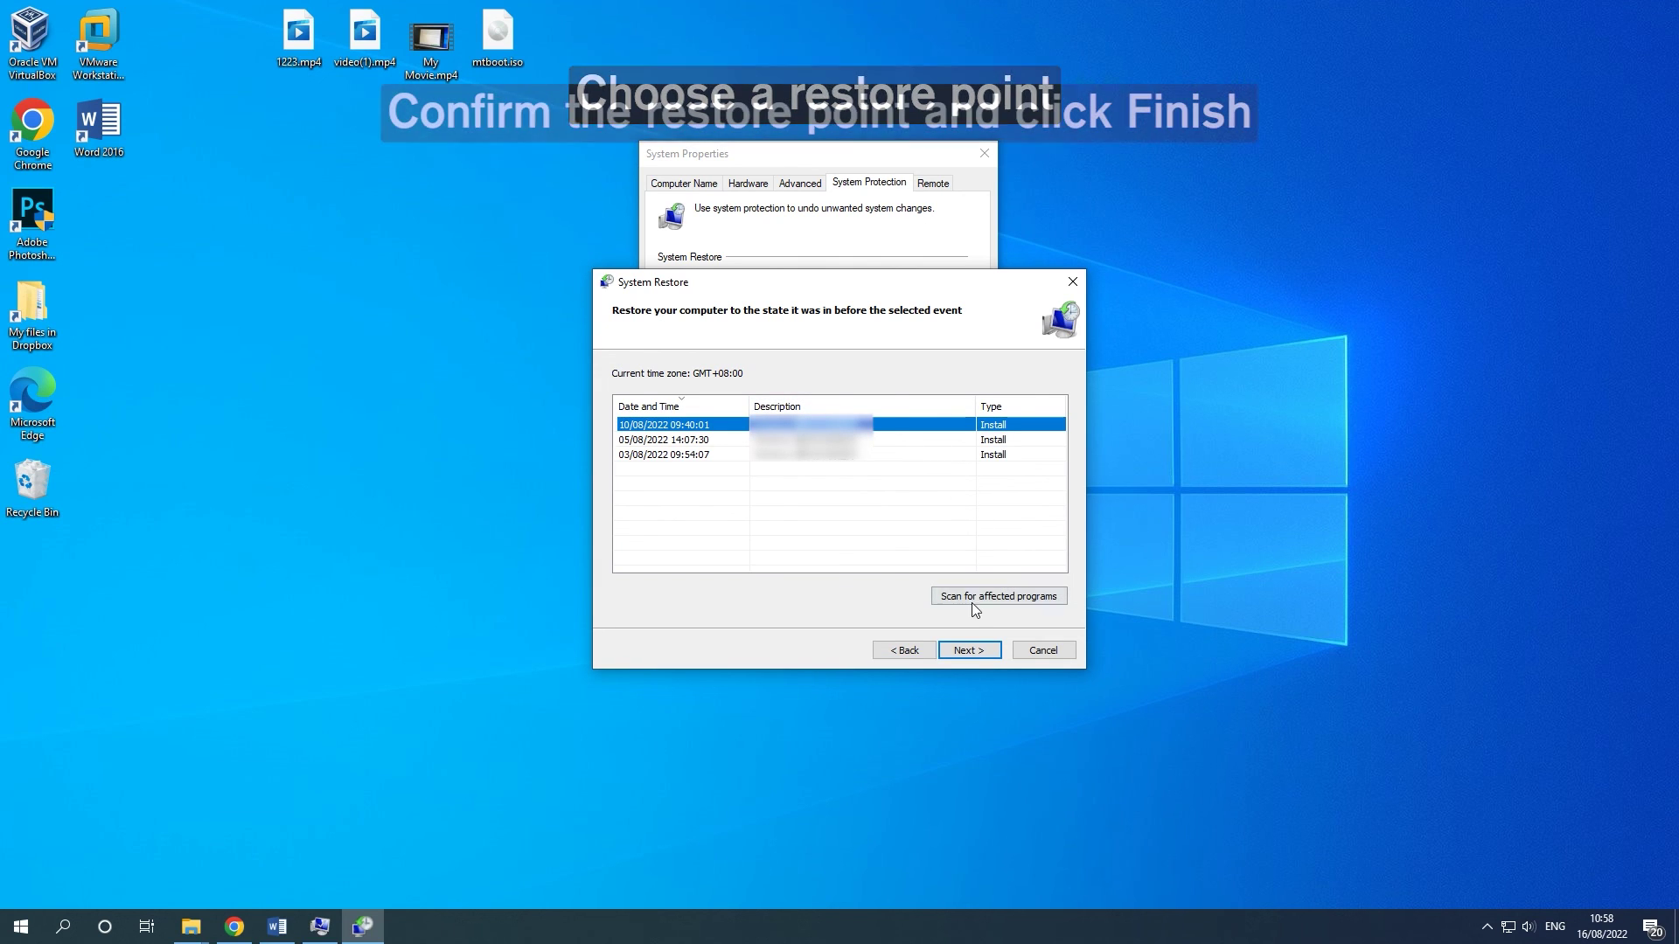
pyautogui.click(969, 651)
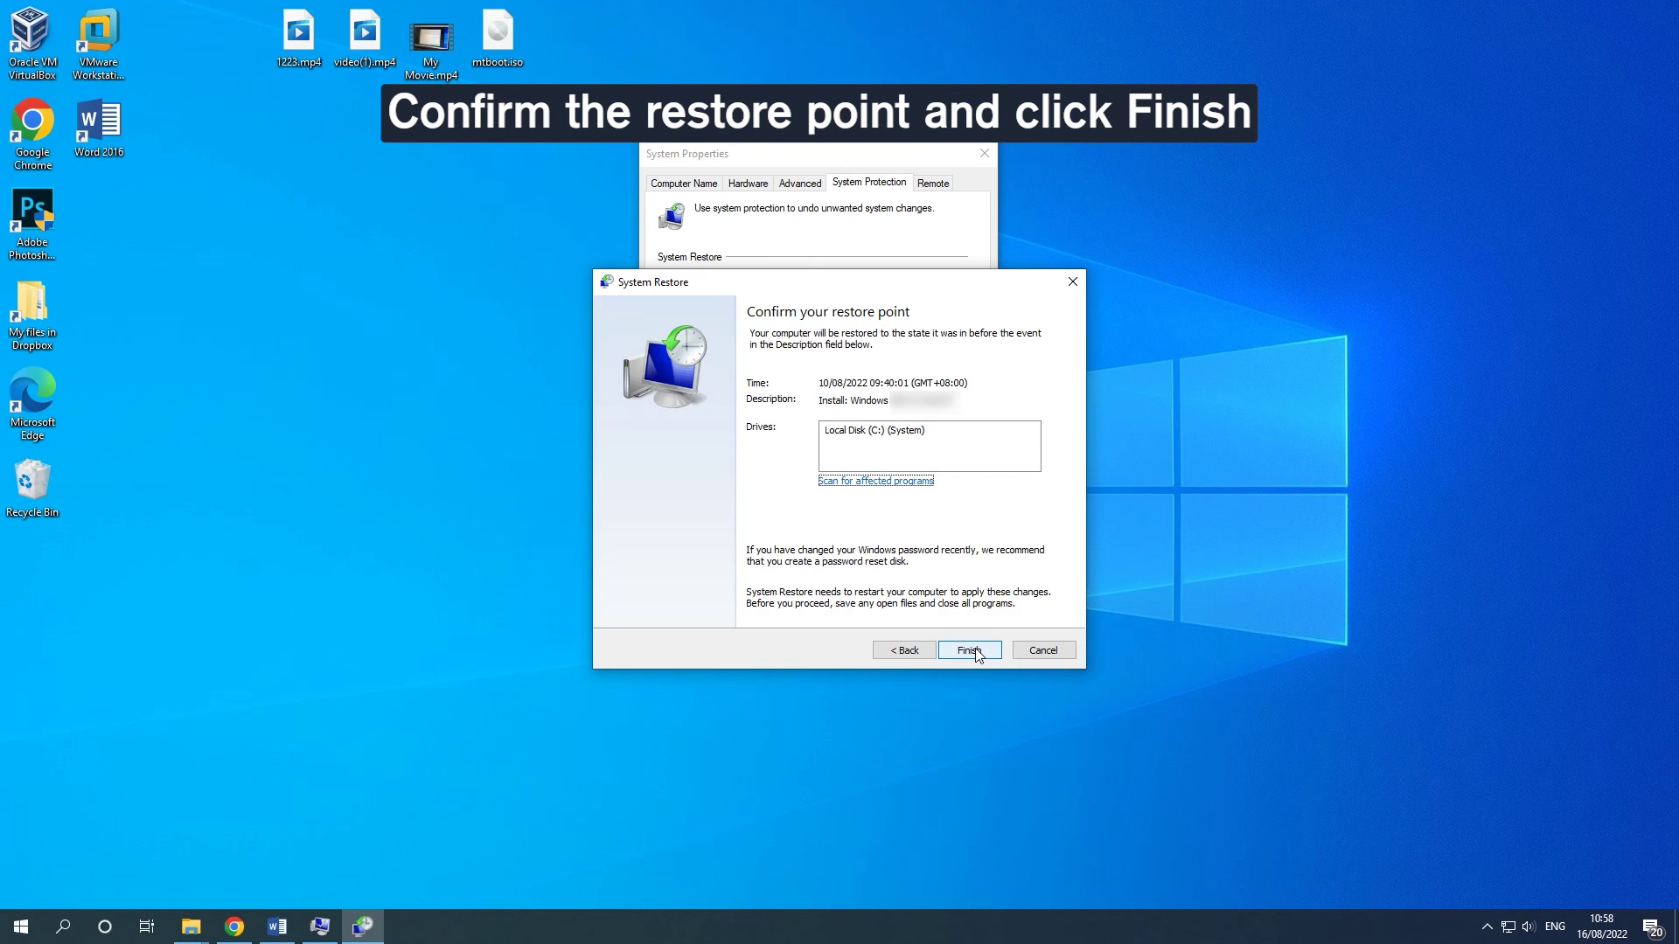